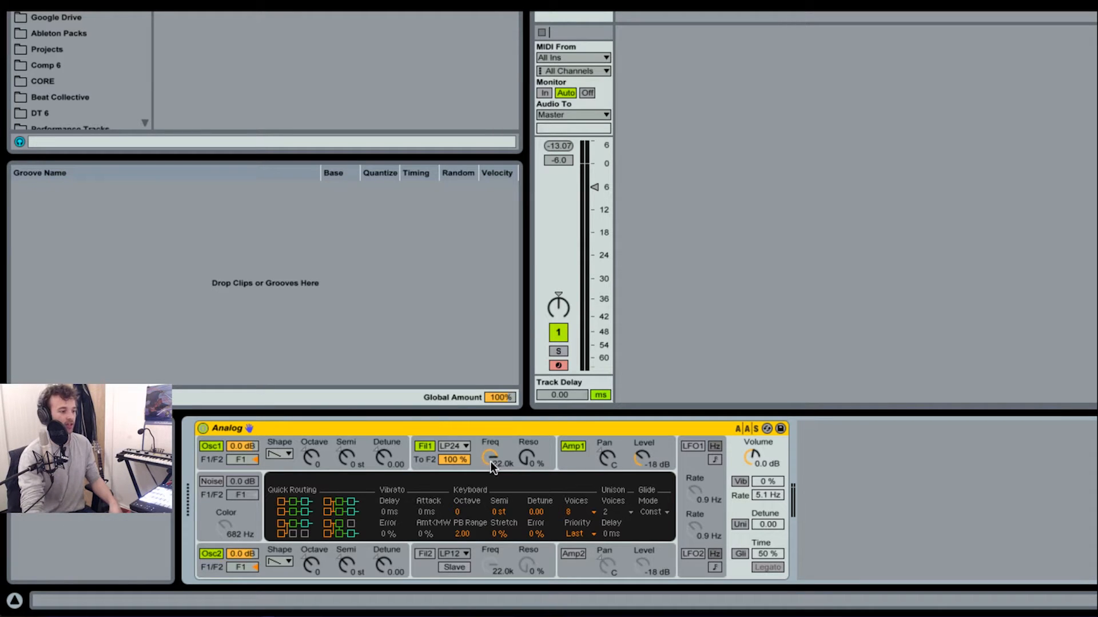
Lower filter 1's cutoff frequency to 181 Hz and set the synth's keyboard voices to Mono
{"action": "left_click_drag", "start_coordinate": [490, 455], "coordinate": [490, 526]}
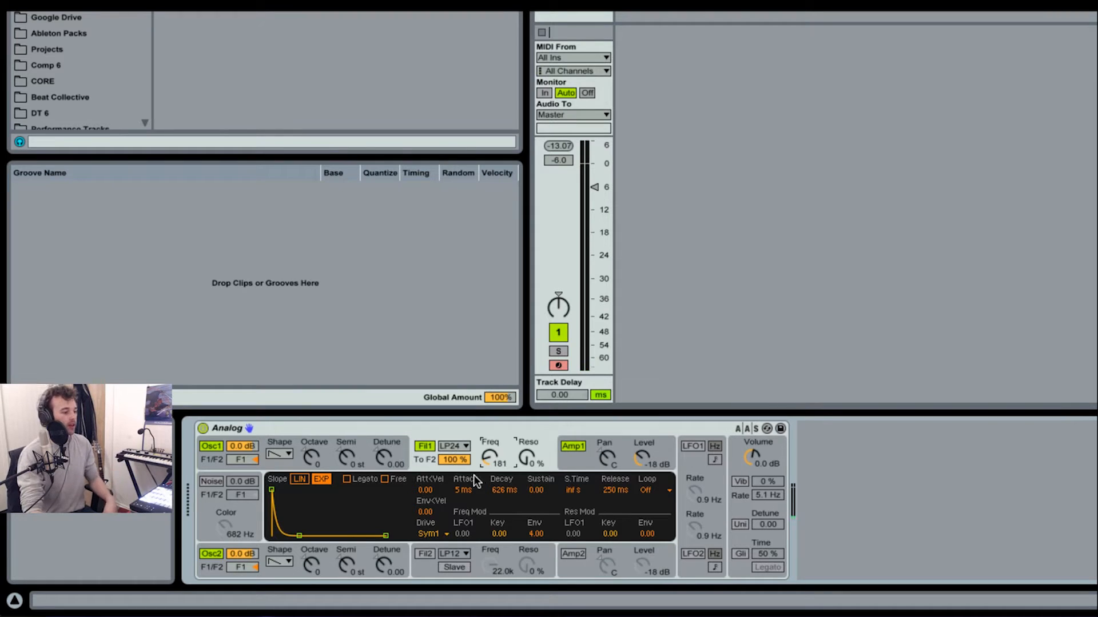
{"action": "left_click", "coordinate": [733, 538]}
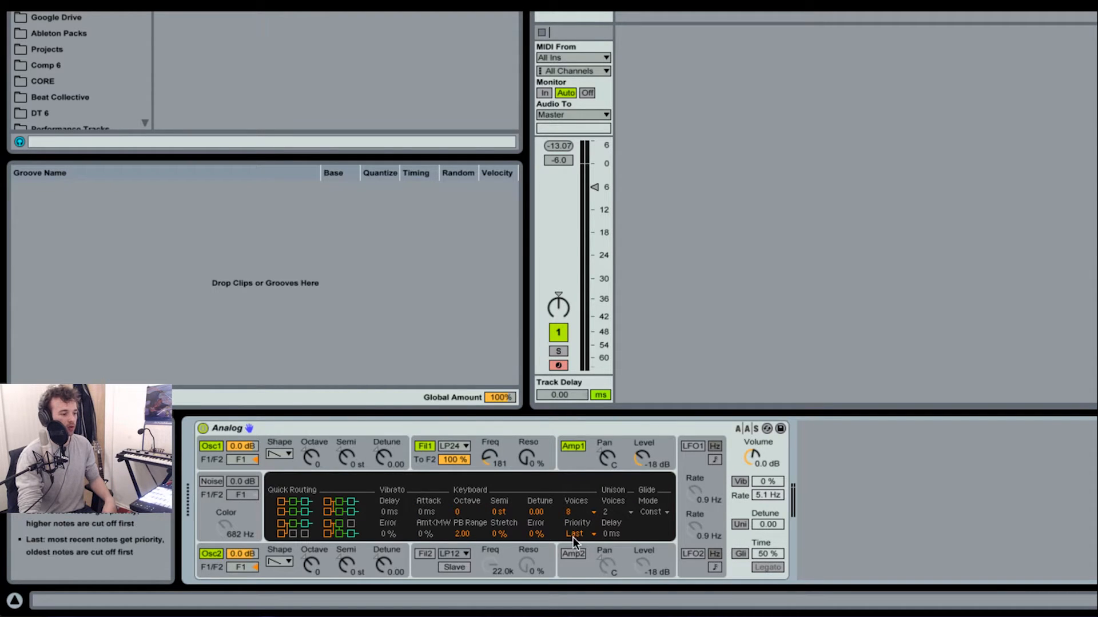
{"action": "left_click", "coordinate": [578, 512]}
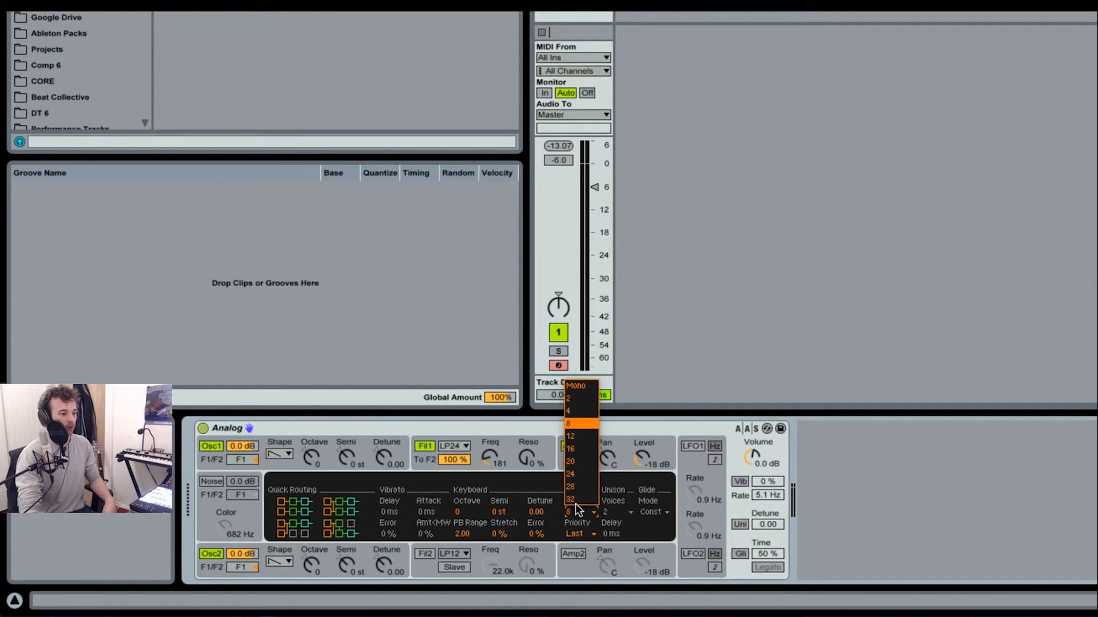
{"action": "left_click", "coordinate": [585, 388]}
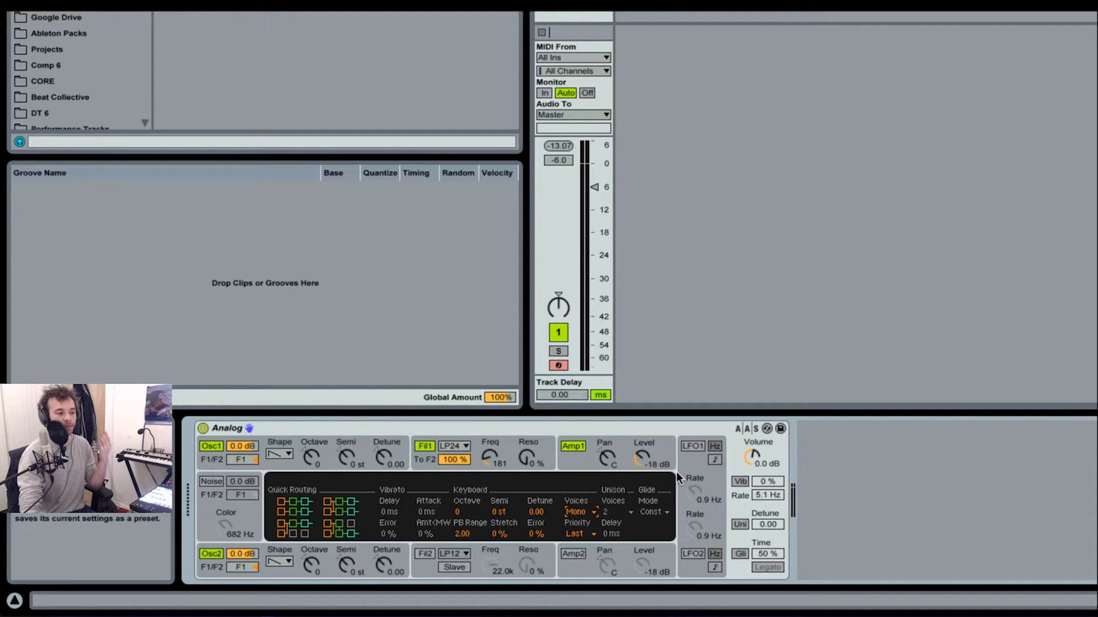
Detune oscillator 1 to 0.08 and oscillator 2 to -0.05, and enable unison with a detune of 16.41
{"action": "left_click", "coordinate": [281, 463]}
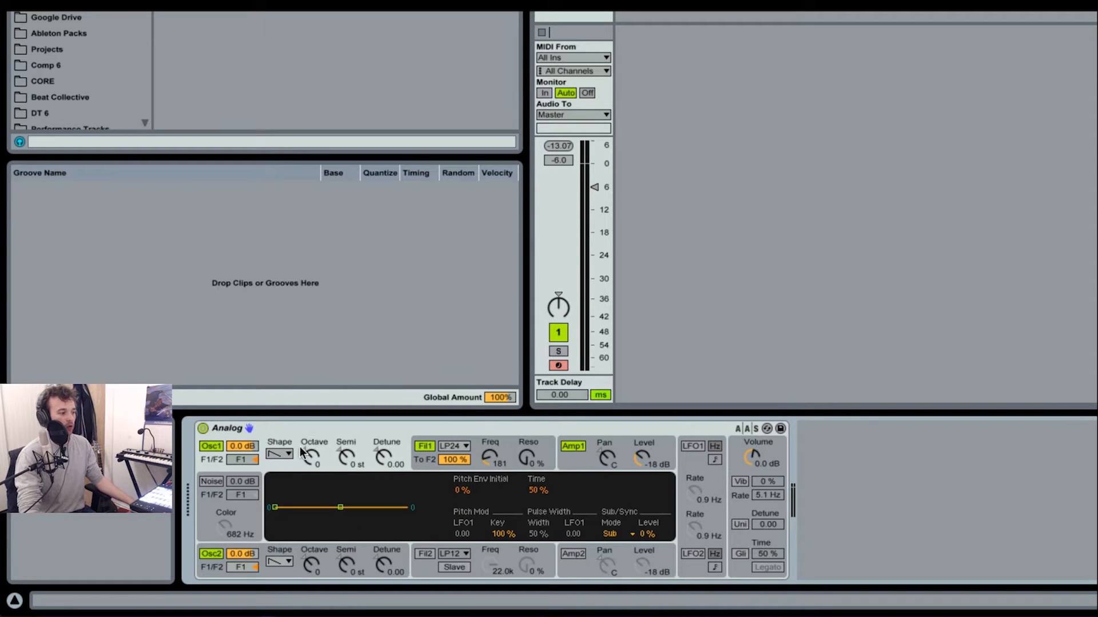
{"action": "left_click_drag", "start_coordinate": [383, 457], "coordinate": [383, 450]}
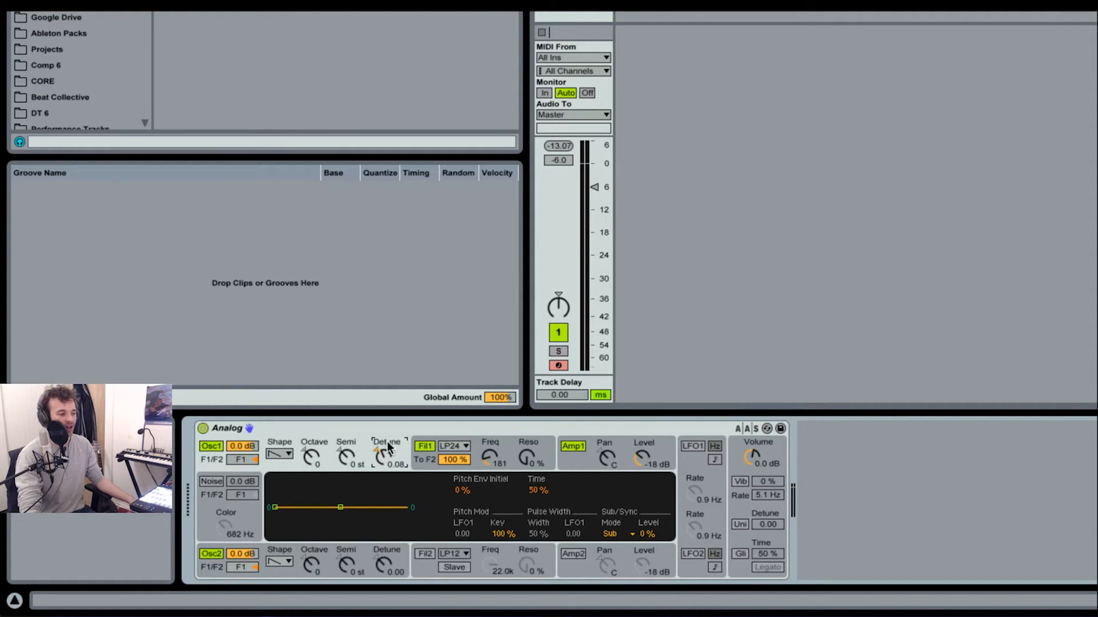
{"action": "left_click_drag", "start_coordinate": [381, 544], "coordinate": [381, 547]}
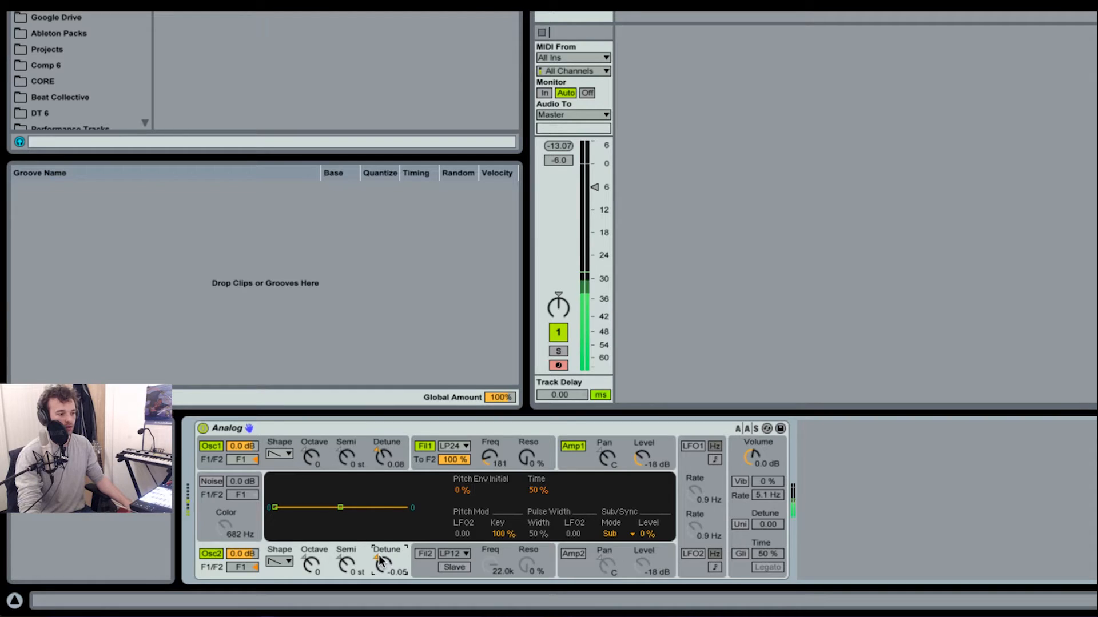
{"action": "left_click", "coordinate": [738, 525]}
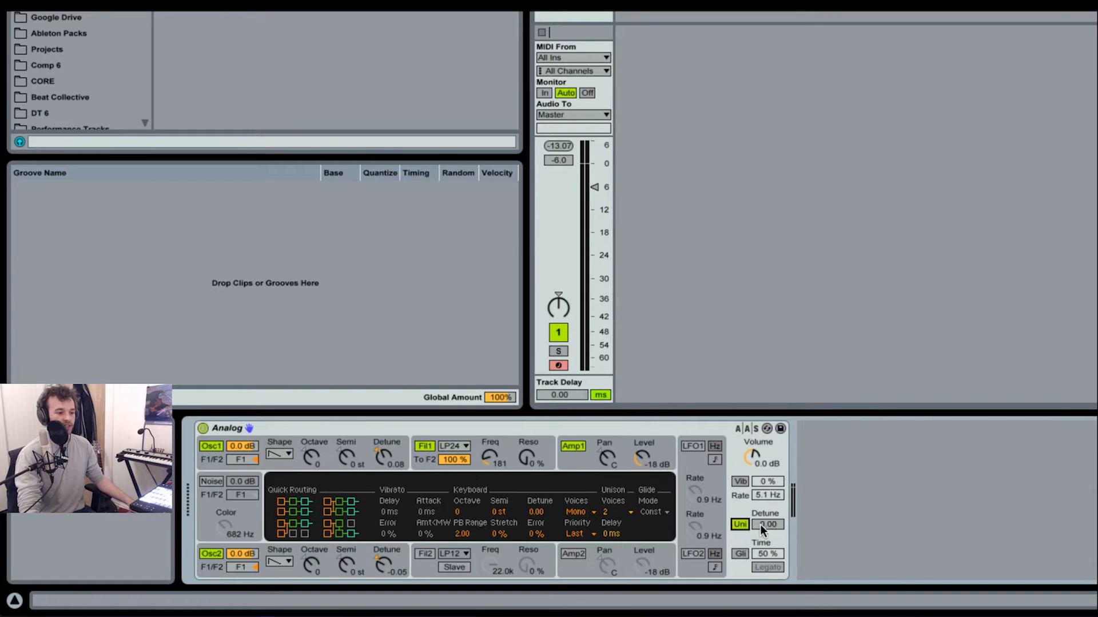
{"action": "left_click_drag", "start_coordinate": [767, 524], "coordinate": [767, 510]}
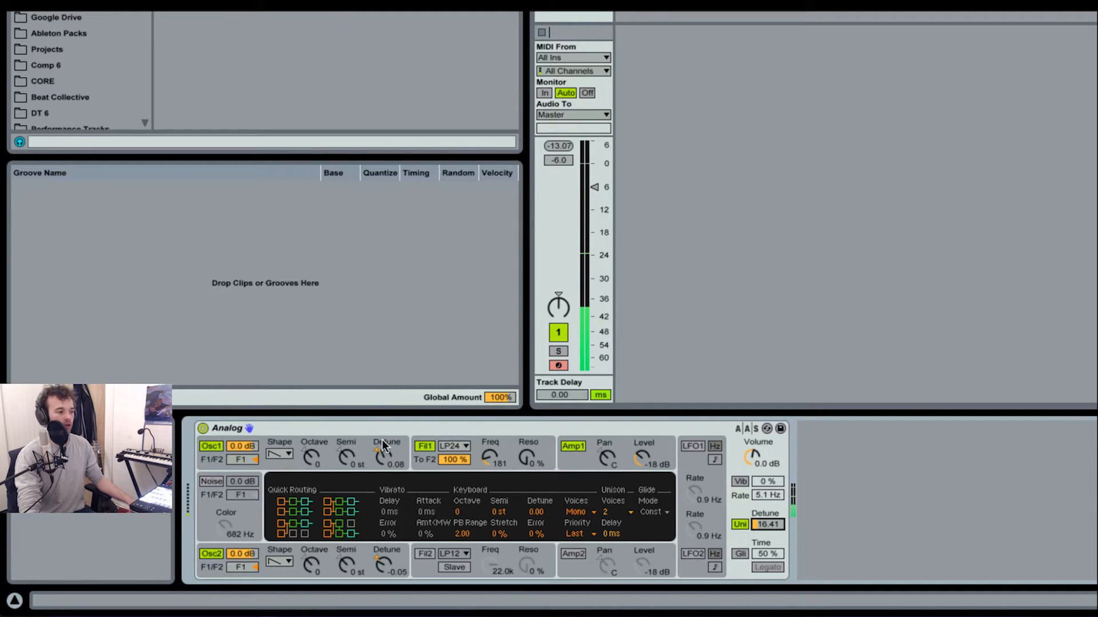
Raise the sub-oscillator level to 100 % on both oscillator 1 and oscillator 2, using Sub mode
{"action": "left_click", "coordinate": [328, 457]}
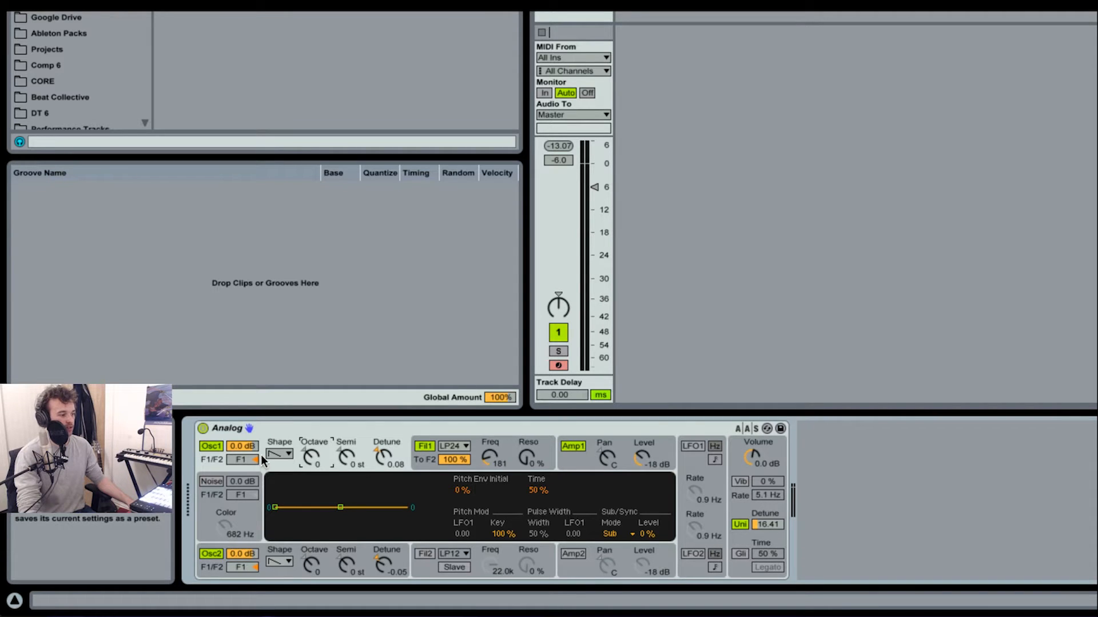
{"action": "left_click", "coordinate": [630, 534]}
{"action": "left_click", "coordinate": [625, 547]}
{"action": "left_click_drag", "start_coordinate": [650, 537], "coordinate": [651, 480]}
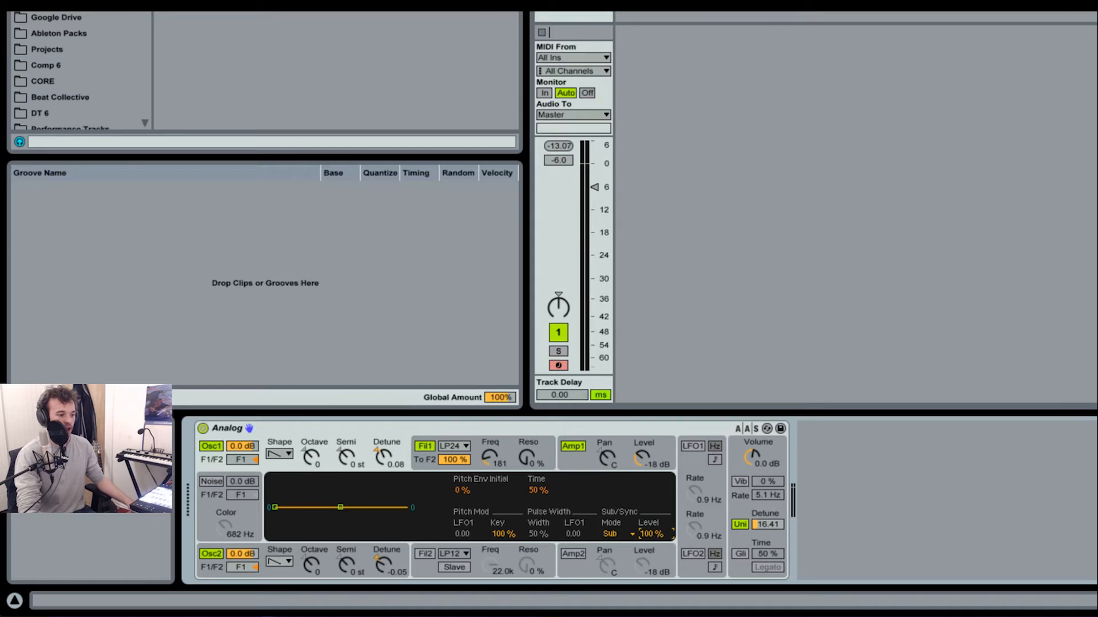
{"action": "left_click", "coordinate": [282, 570]}
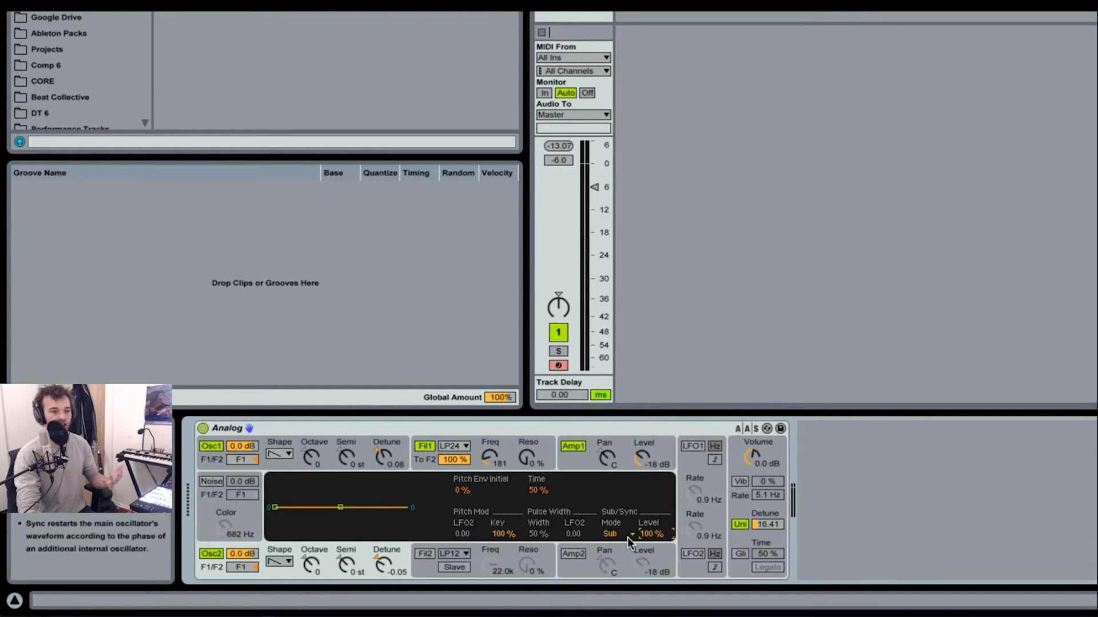
Shape filter 1 with a frequency envelope modulation of 7.00, a resonance of 10 % and an envelope decay of 283 ms
{"action": "left_click", "coordinate": [430, 460]}
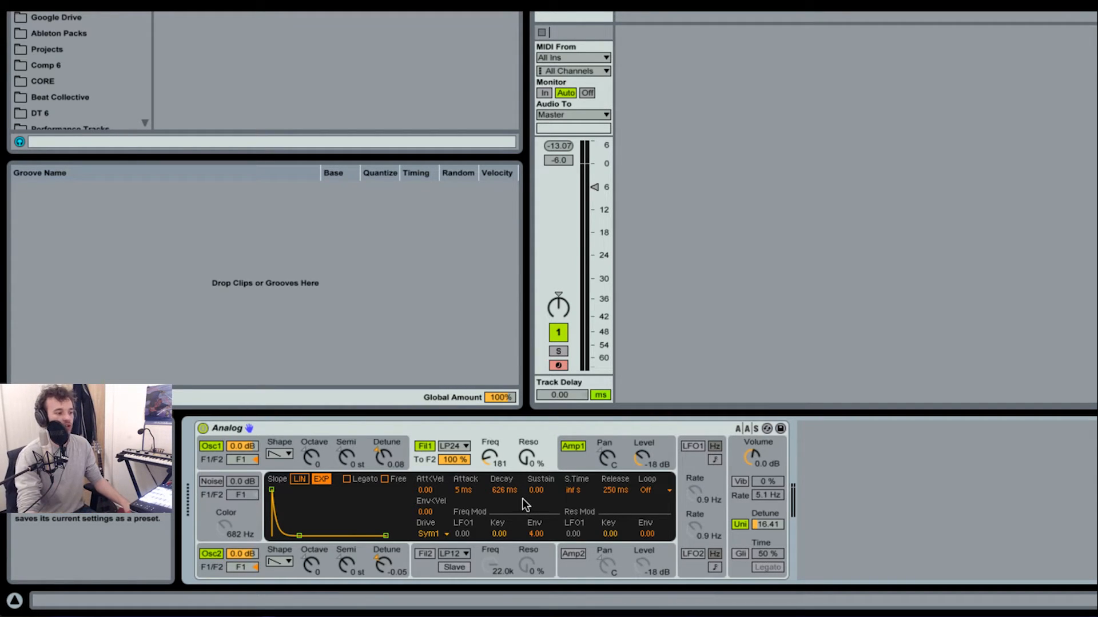
{"action": "left_click_drag", "start_coordinate": [532, 536], "coordinate": [533, 509]}
{"action": "type", "text": "7"}
{"action": "key", "text": "Return"}
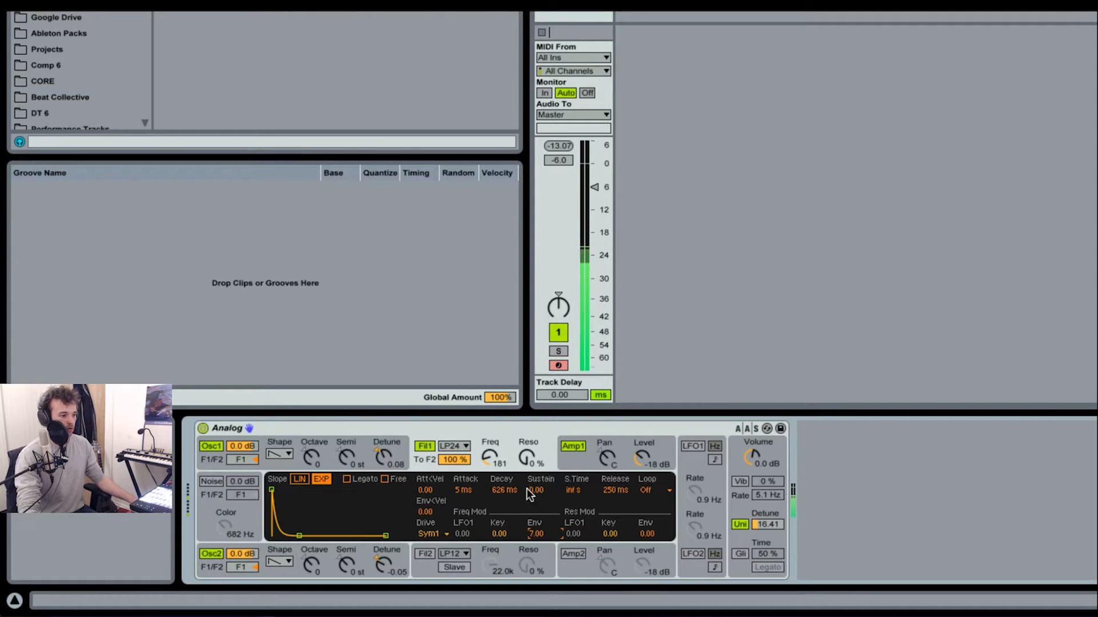
{"action": "left_click_drag", "start_coordinate": [523, 462], "coordinate": [524, 456]}
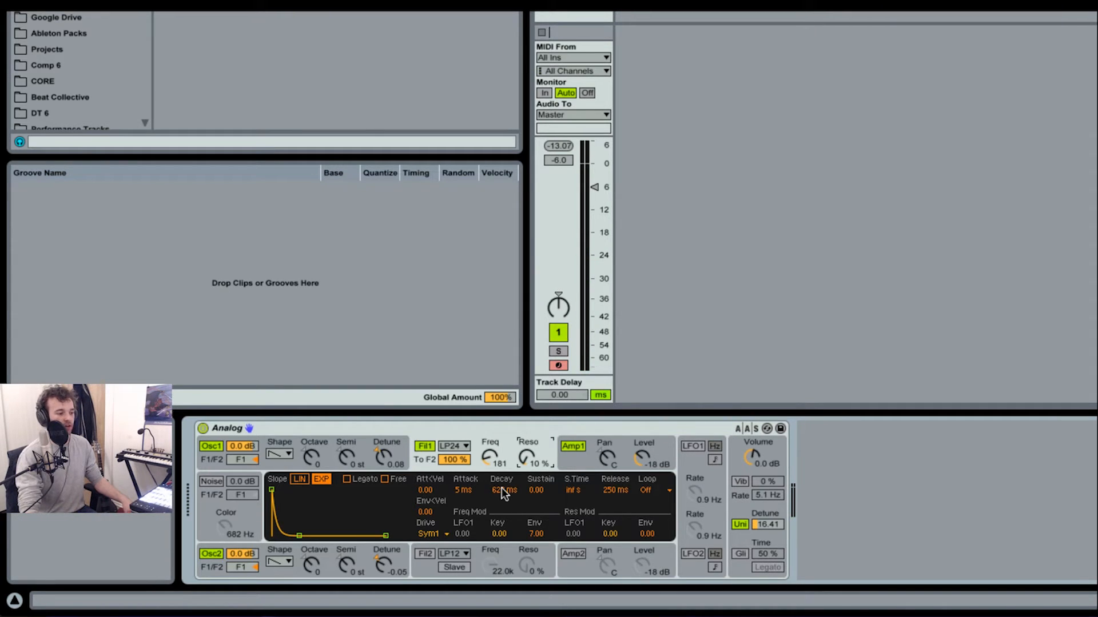
{"action": "mouse_move", "coordinate": [502, 491]}
{"action": "left_mouse_down"}
{"action": "mouse_move", "coordinate": [502, 511]}
{"action": "mouse_move", "coordinate": [499, 486]}
{"action": "left_mouse_up"}
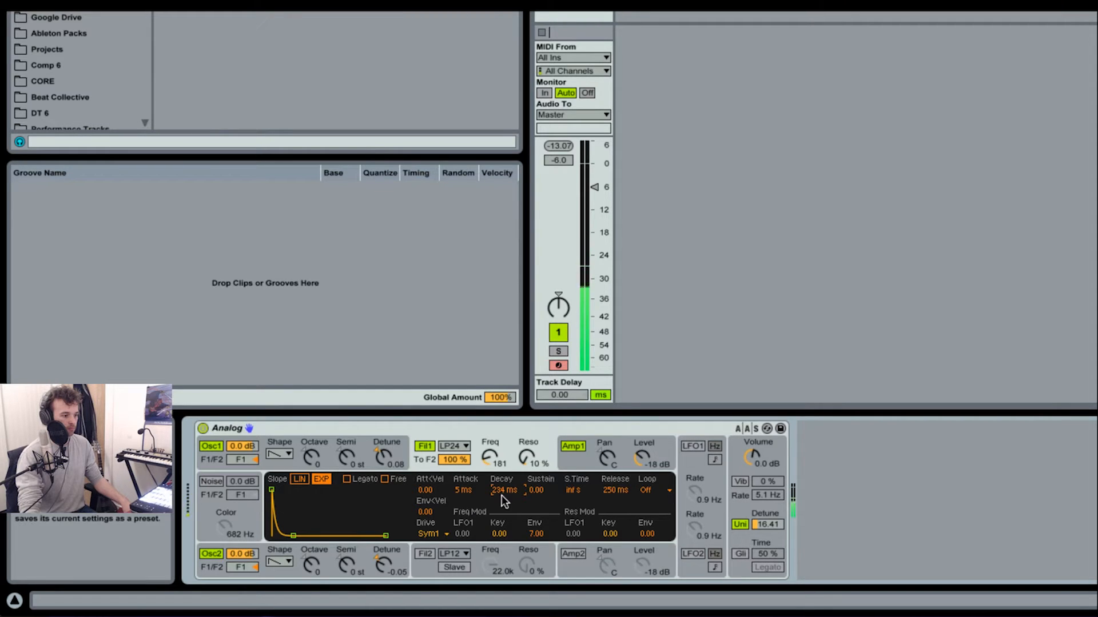
Shorten the release of amp 1's envelope to its minimum so notes stop abruptly
{"action": "left_click", "coordinate": [582, 462]}
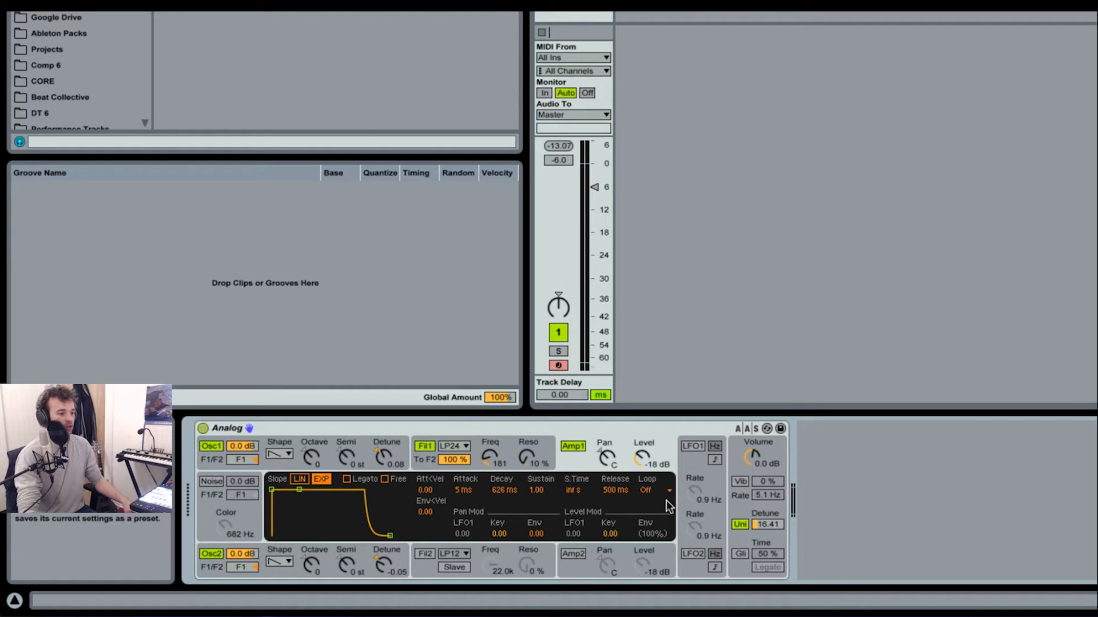
{"action": "left_click", "coordinate": [611, 492]}
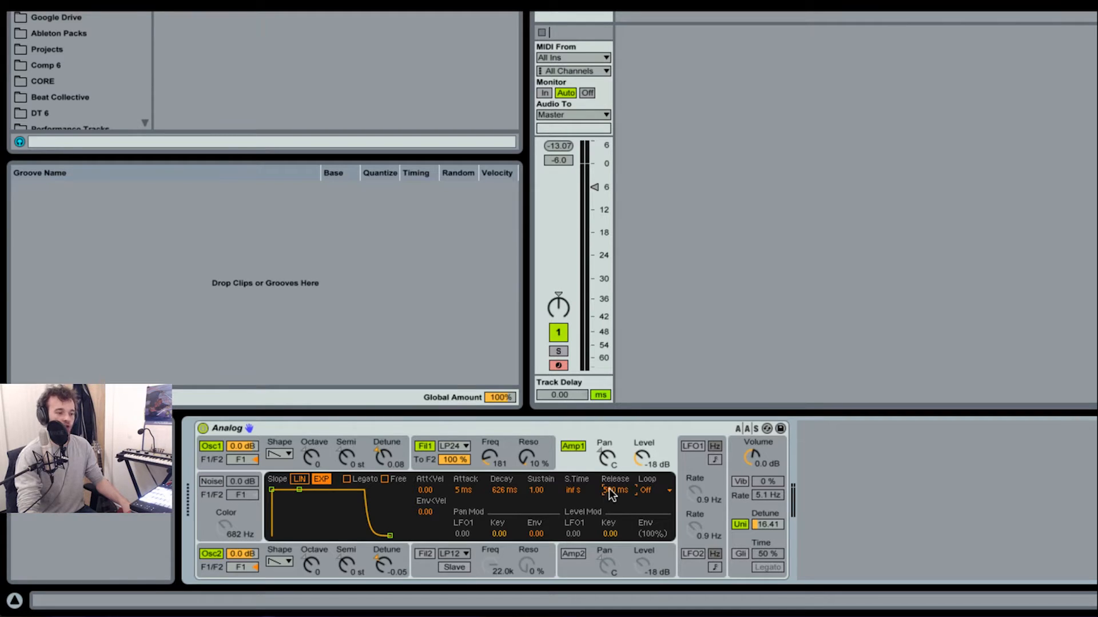
{"action": "left_click_drag", "start_coordinate": [609, 490], "coordinate": [608, 543]}
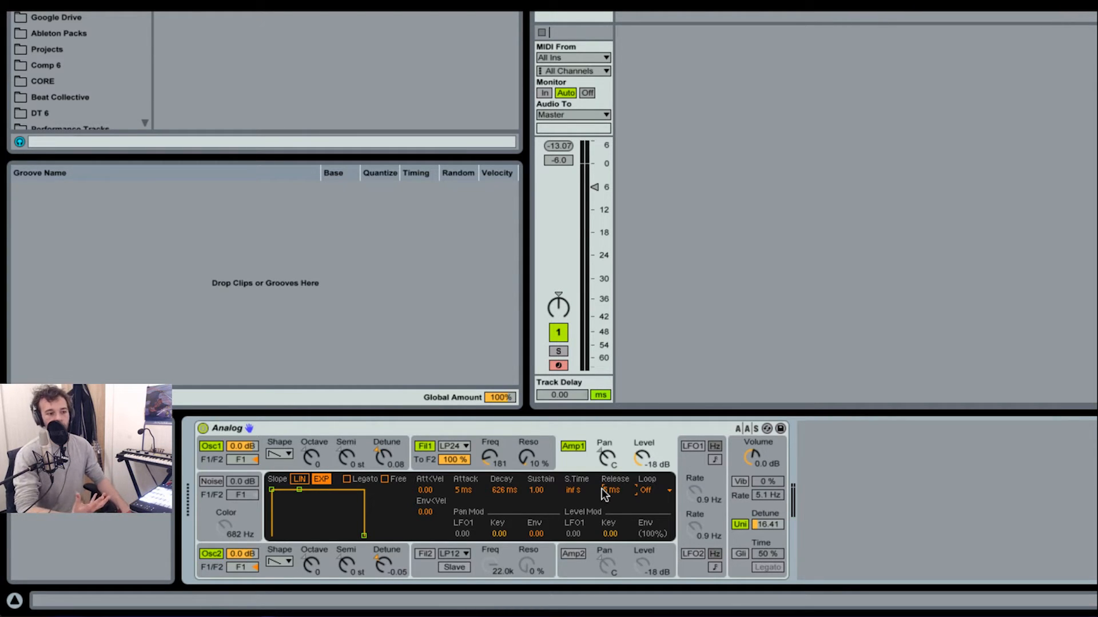
{"action": "left_click", "coordinate": [468, 453]}
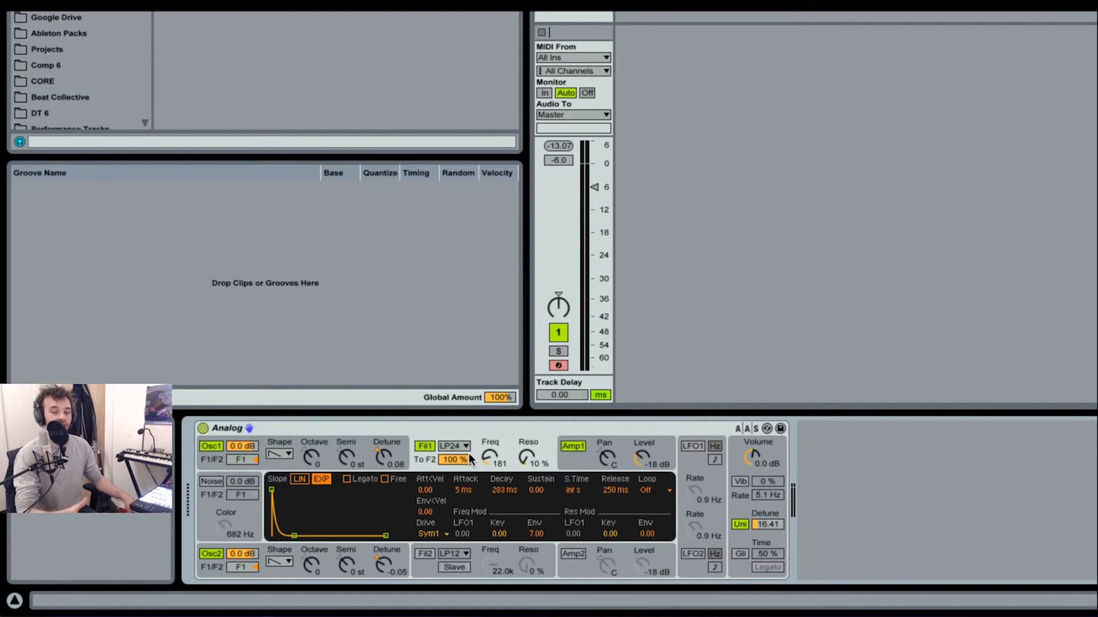
Set the pitch envelope of both oscillators to an initial amount of 100 % and a time of about 10 %
{"action": "left_click", "coordinate": [274, 462]}
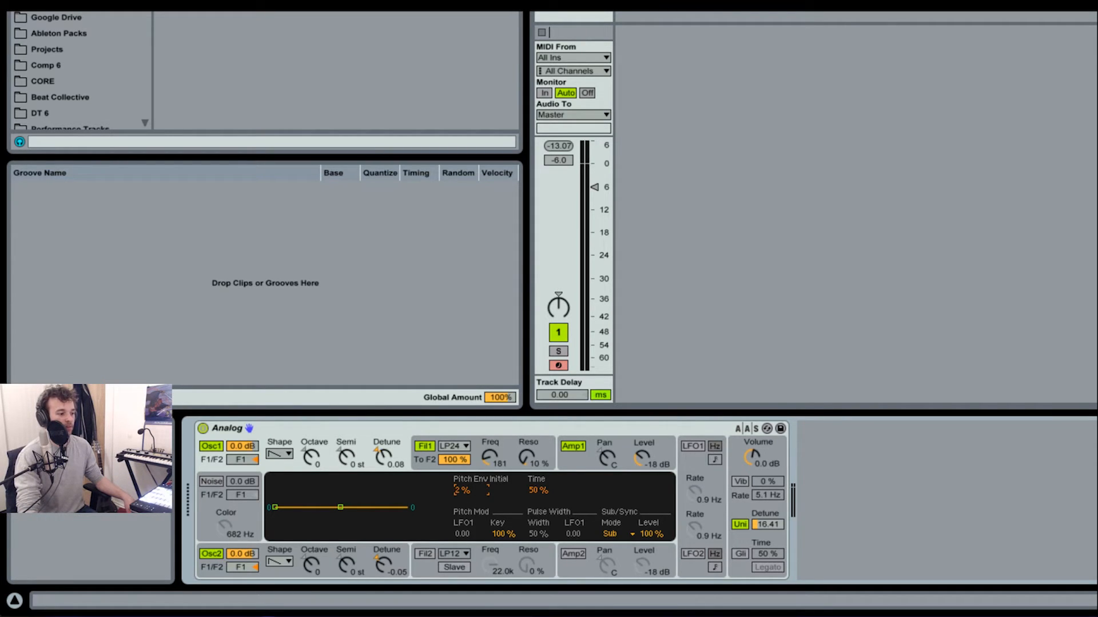
{"action": "left_click_drag", "start_coordinate": [462, 489], "coordinate": [461, 446]}
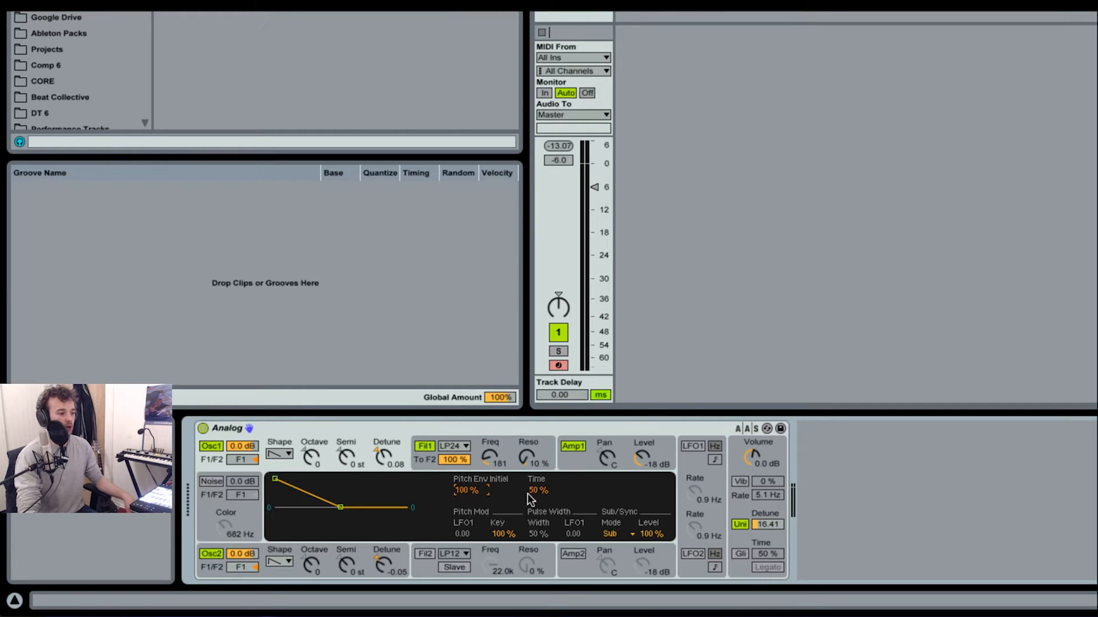
{"action": "left_click_drag", "start_coordinate": [533, 488], "coordinate": [533, 515]}
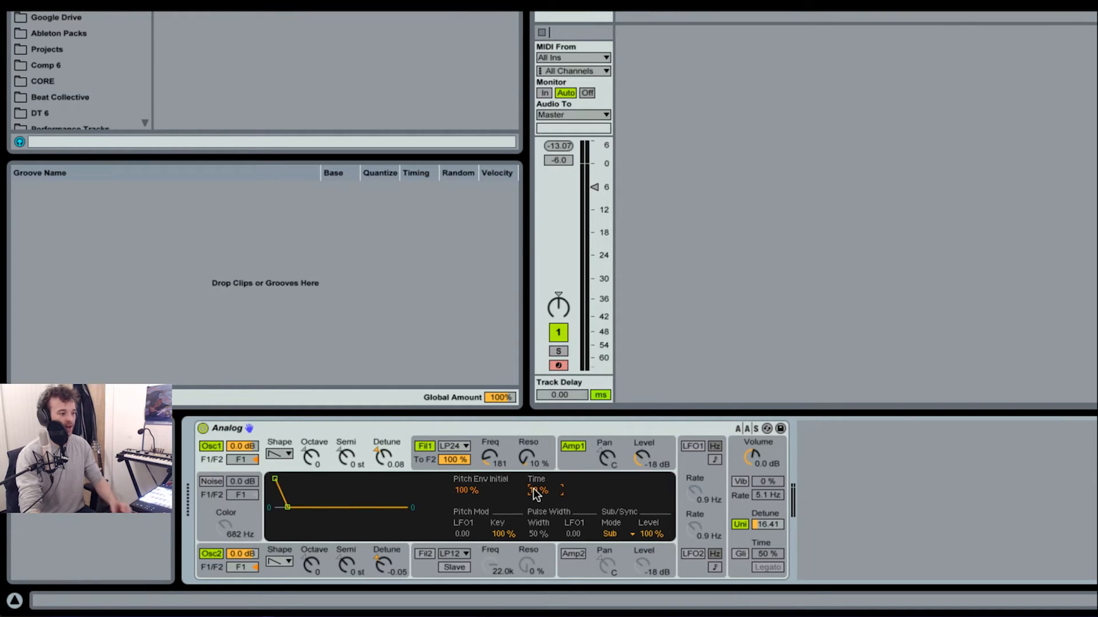
{"action": "left_click", "coordinate": [288, 574]}
{"action": "left_click_drag", "start_coordinate": [460, 489], "coordinate": [461, 446]}
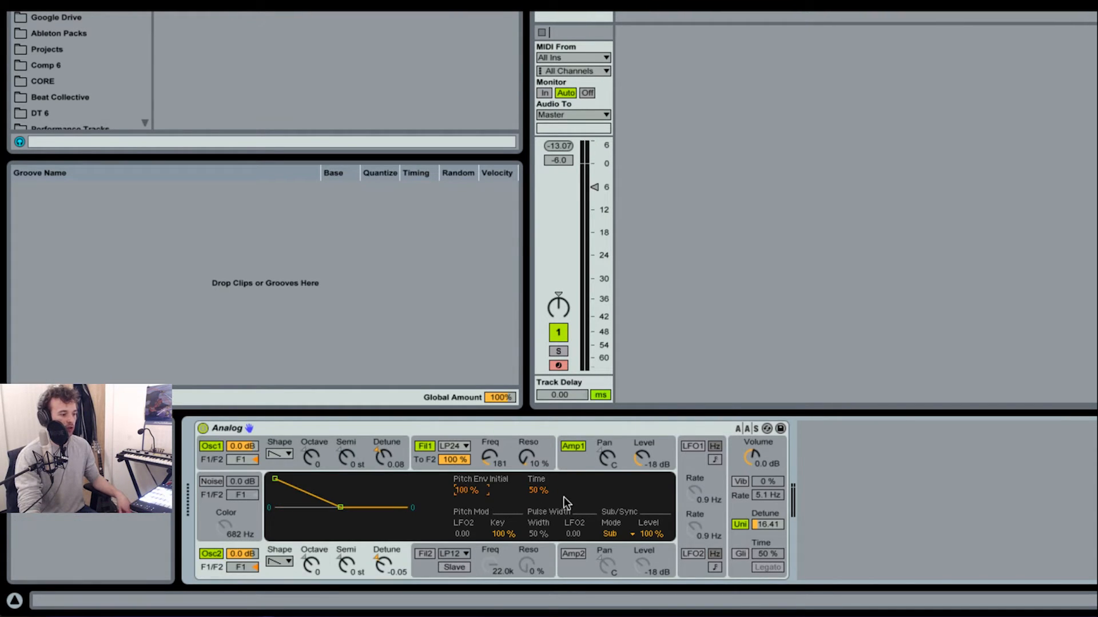
{"action": "left_click_drag", "start_coordinate": [539, 492], "coordinate": [540, 514]}
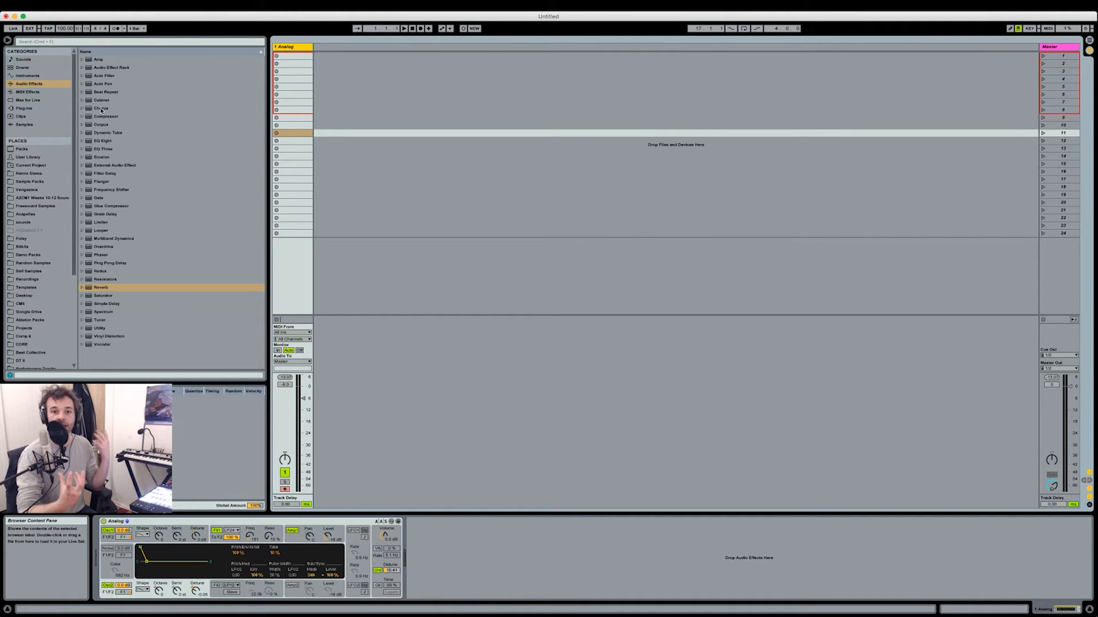
Add a Chorus after the Analog synth, adjusting its modulation amount and rate and setting its Dry/Wet to 52 %
{"action": "left_click_drag", "start_coordinate": [101, 109], "coordinate": [451, 546]}
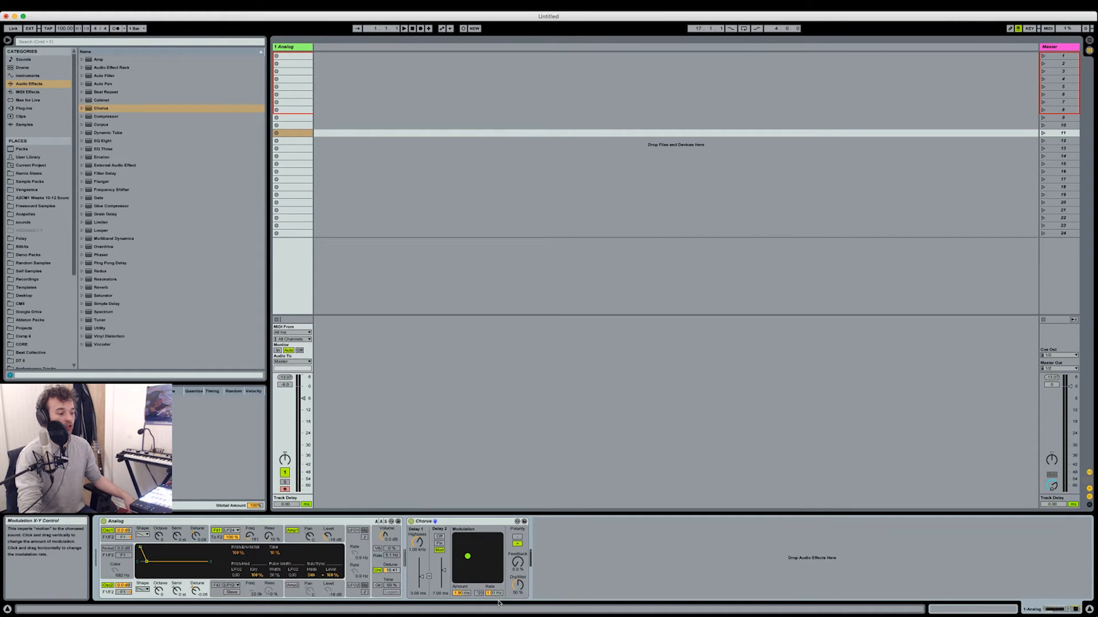
{"action": "left_click_drag", "start_coordinate": [468, 556], "coordinate": [454, 556]}
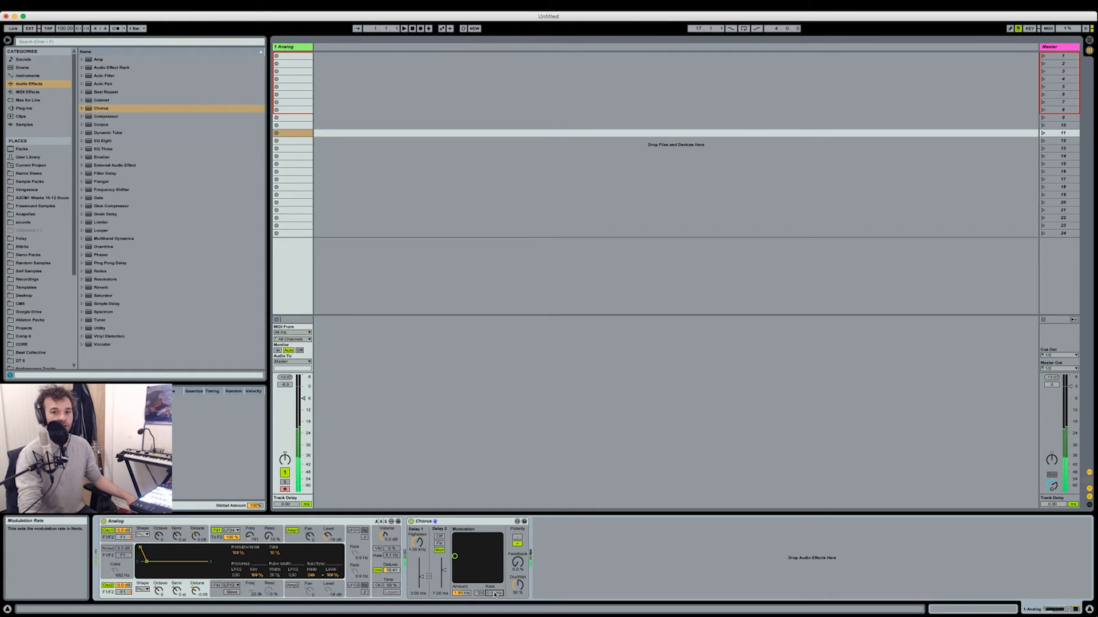
{"action": "left_click_drag", "start_coordinate": [466, 594], "coordinate": [465, 569]}
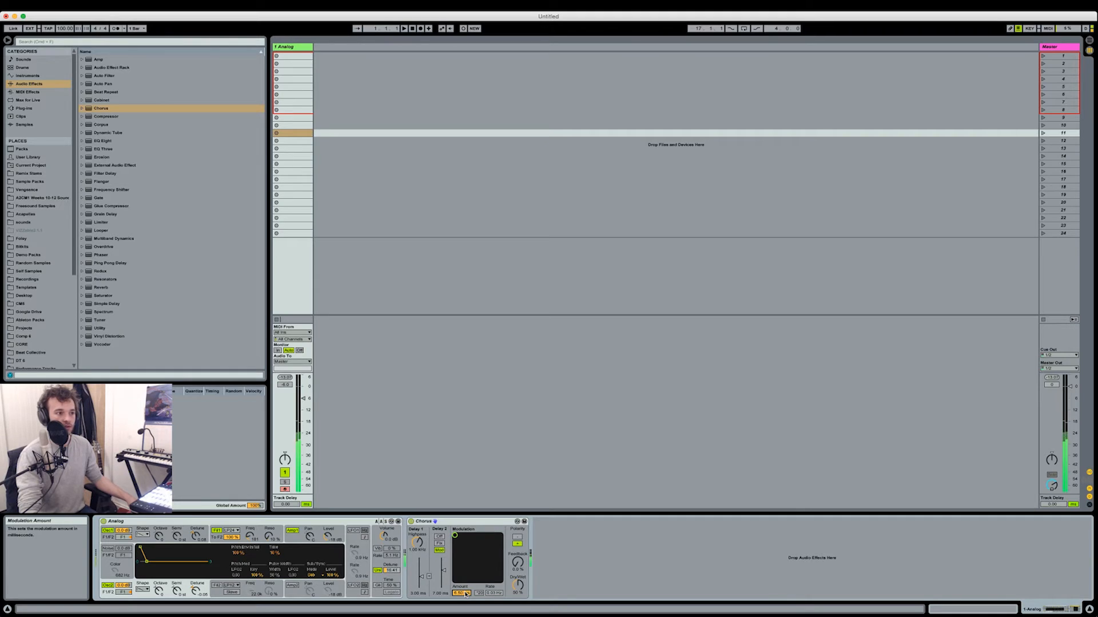
{"action": "left_click_drag", "start_coordinate": [466, 594], "coordinate": [460, 552]}
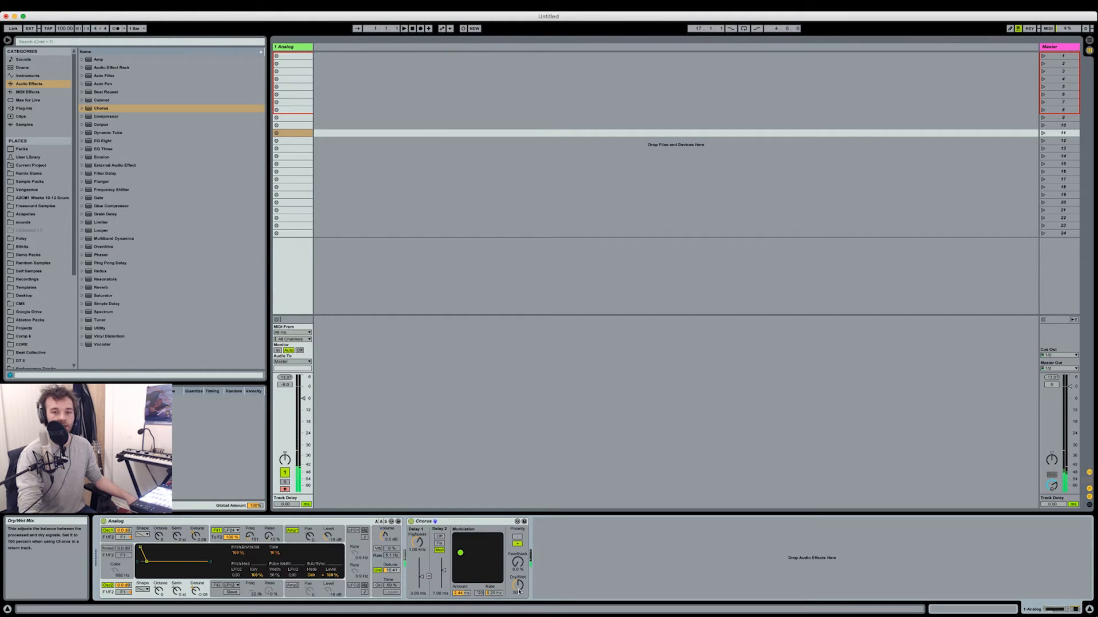
{"action": "mouse_move", "coordinate": [519, 591]}
{"action": "left_mouse_down"}
{"action": "mouse_move", "coordinate": [519, 616]}
{"action": "mouse_move", "coordinate": [519, 591]}
{"action": "left_mouse_up"}
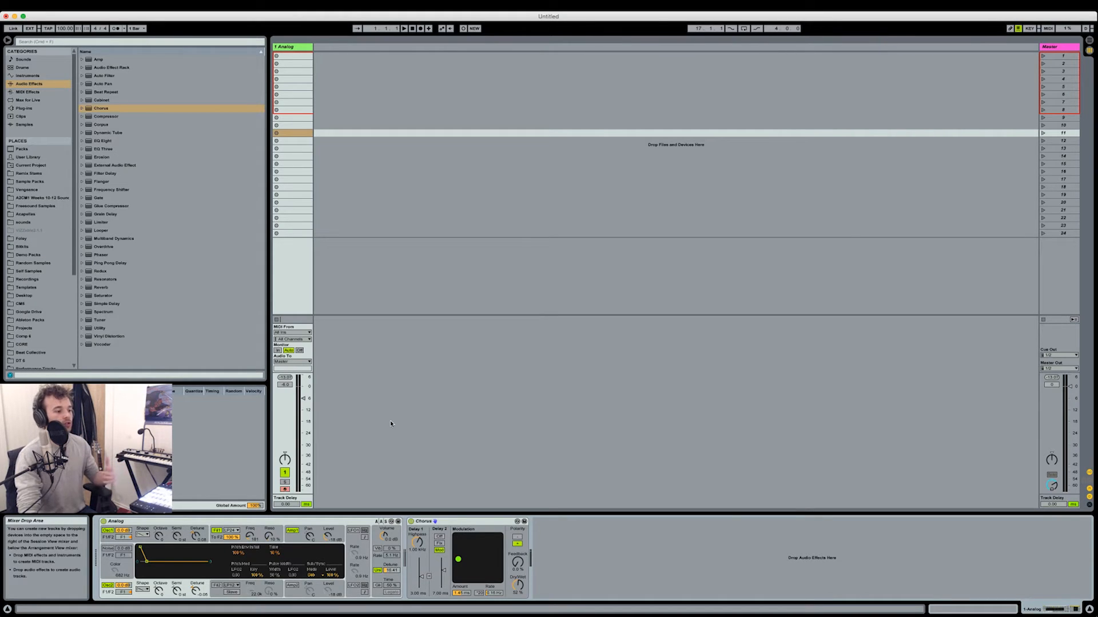
Add the Mono Lows.adg audio effect rack after the Chorus and inspect the devices in its two chains
{"action": "left_click", "coordinate": [82, 68]}
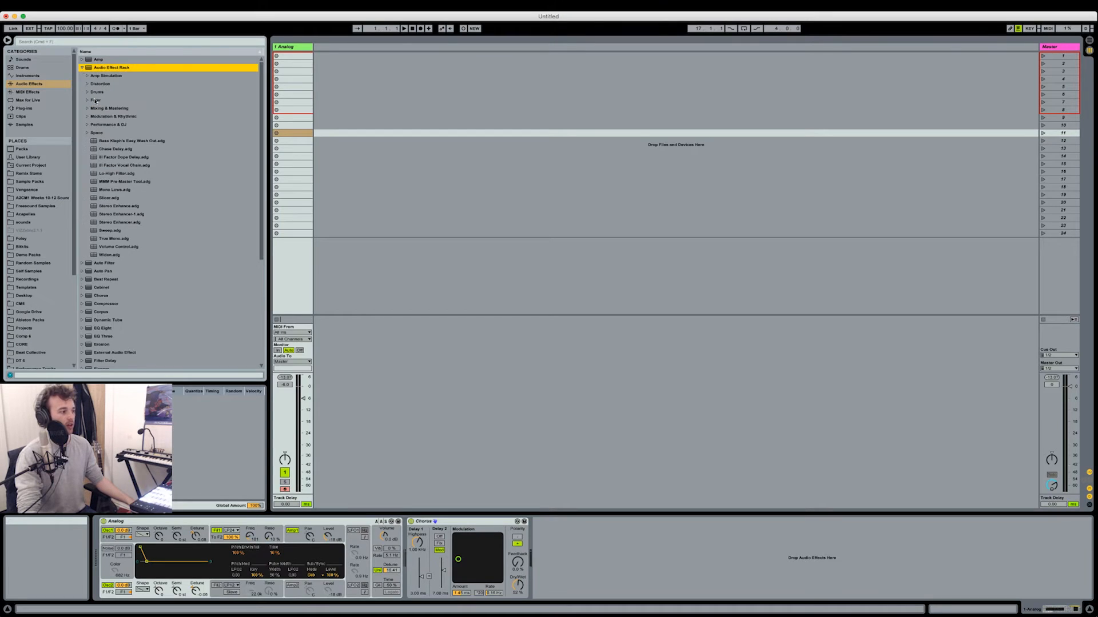
{"action": "double_click", "coordinate": [106, 190]}
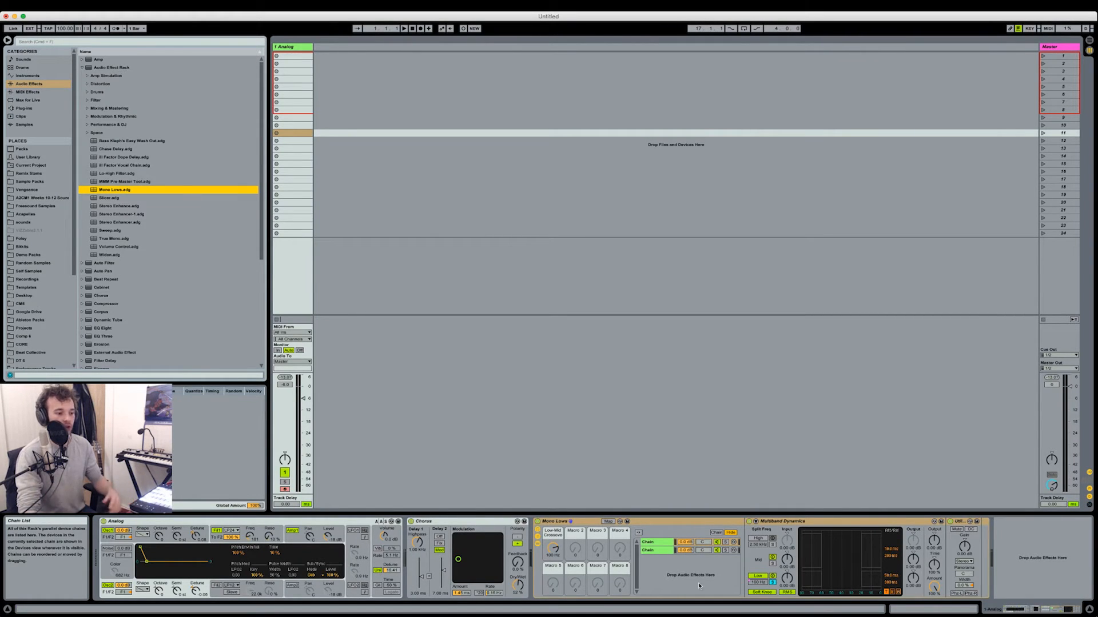
{"action": "left_click", "coordinate": [772, 583]}
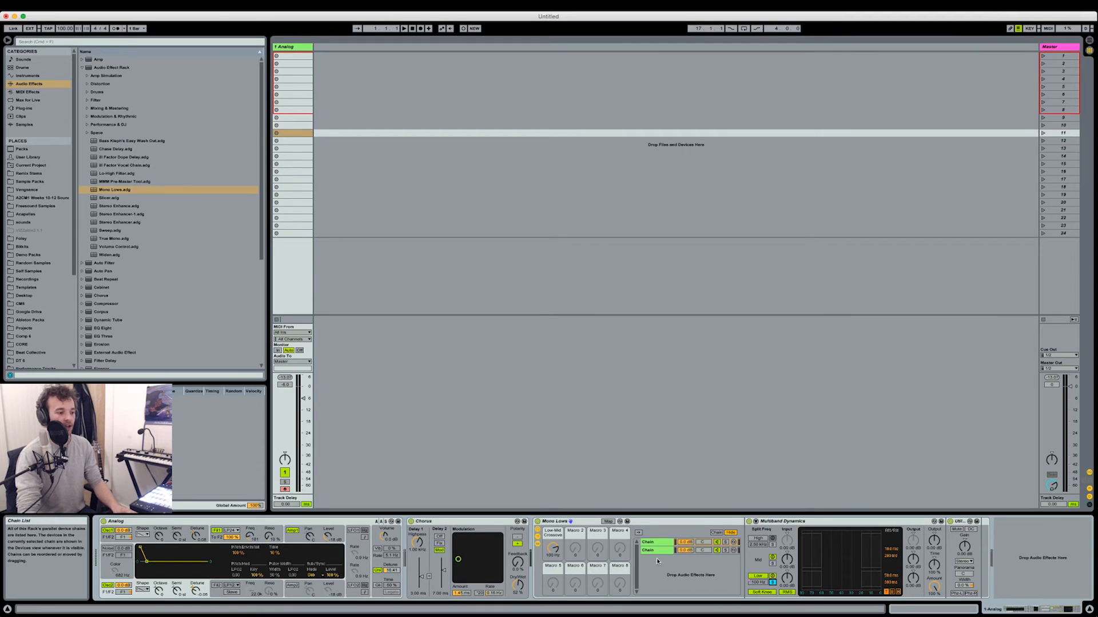
{"action": "left_click", "coordinate": [674, 550]}
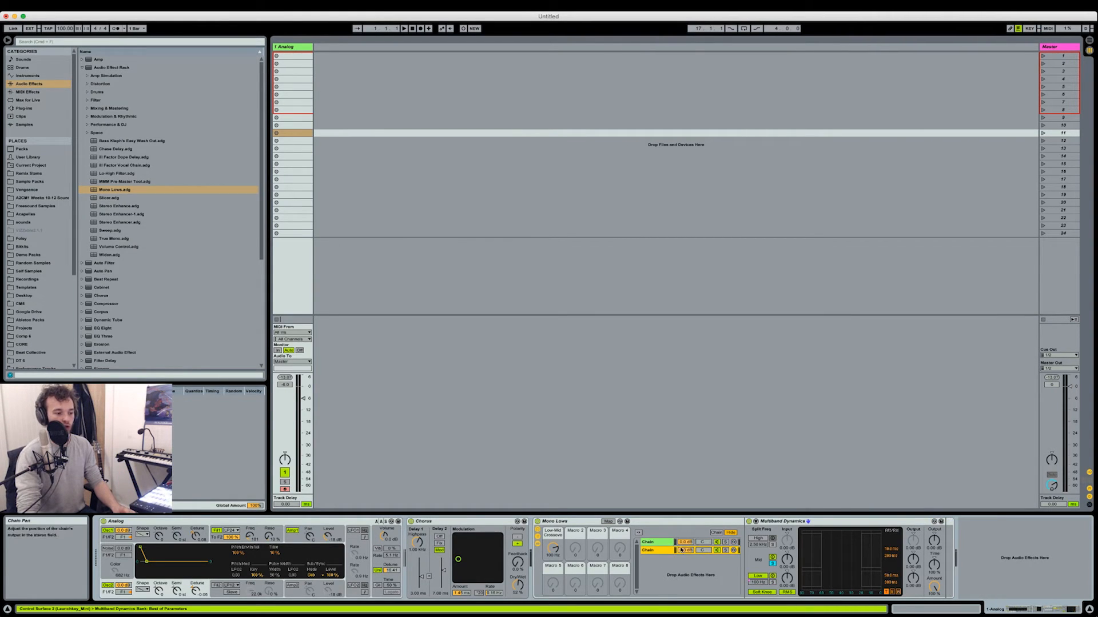
{"action": "left_click", "coordinate": [669, 543]}
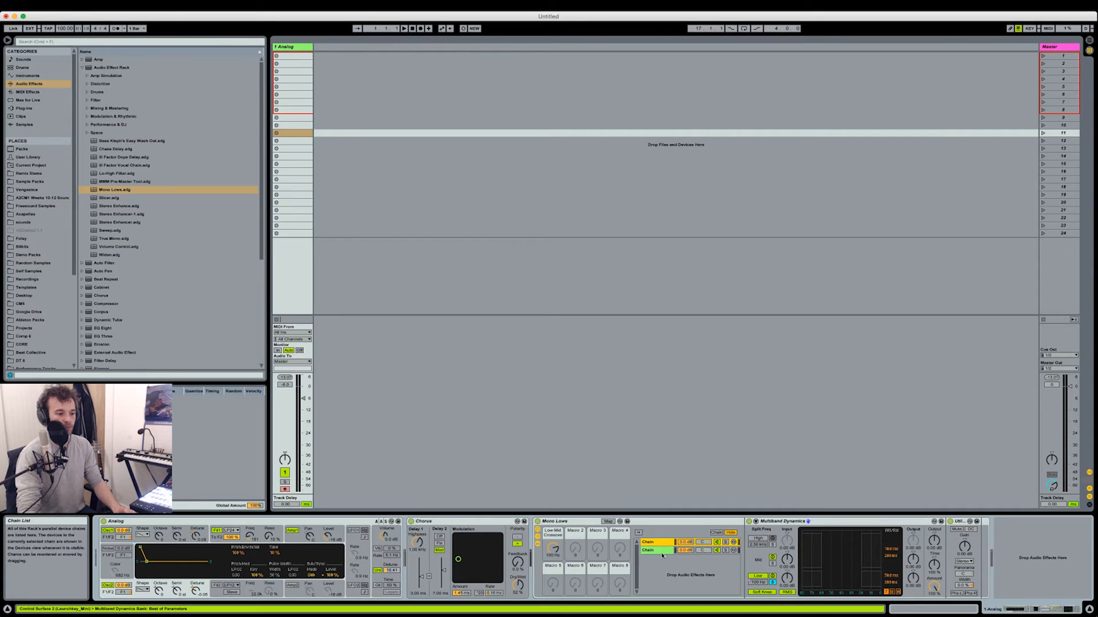
Inspect both chains of the Mono Lows rack and lower its Low-Mid Crossover macro
{"action": "left_click", "coordinate": [657, 551]}
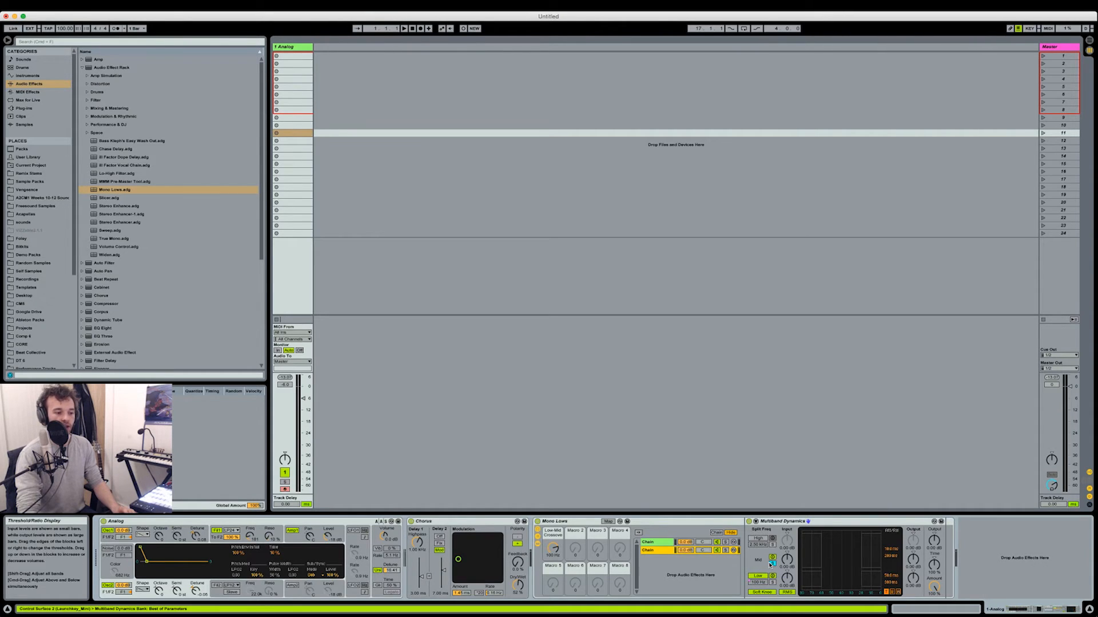
{"action": "left_click", "coordinate": [670, 544]}
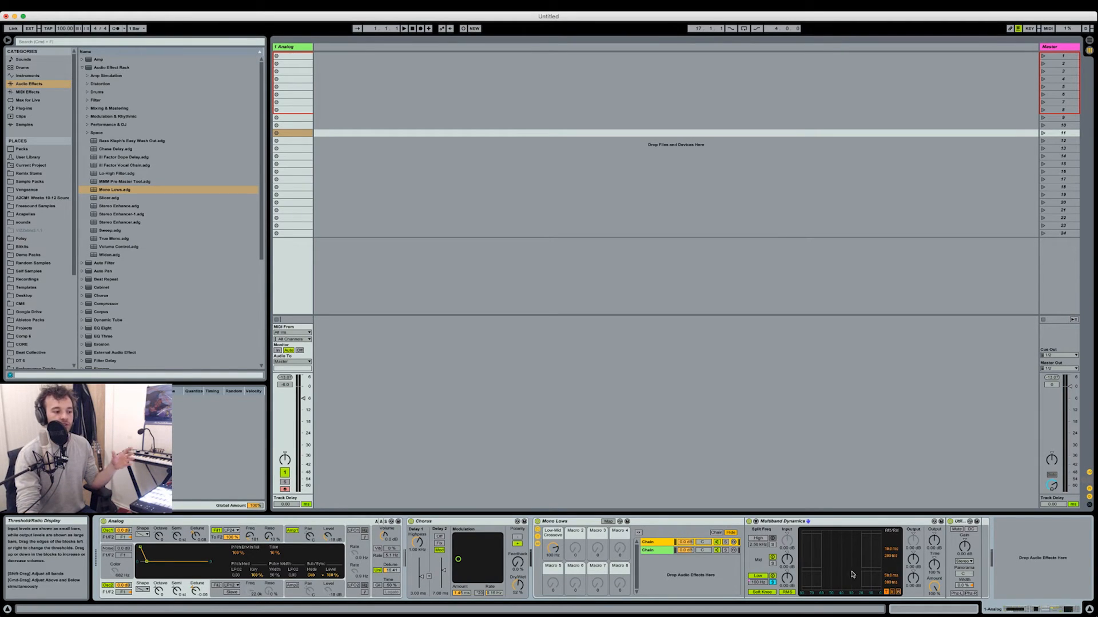
{"action": "mouse_move", "coordinate": [553, 548]}
{"action": "left_mouse_down"}
{"action": "mouse_move", "coordinate": [553, 536]}
{"action": "mouse_move", "coordinate": [553, 556]}
{"action": "left_mouse_up"}
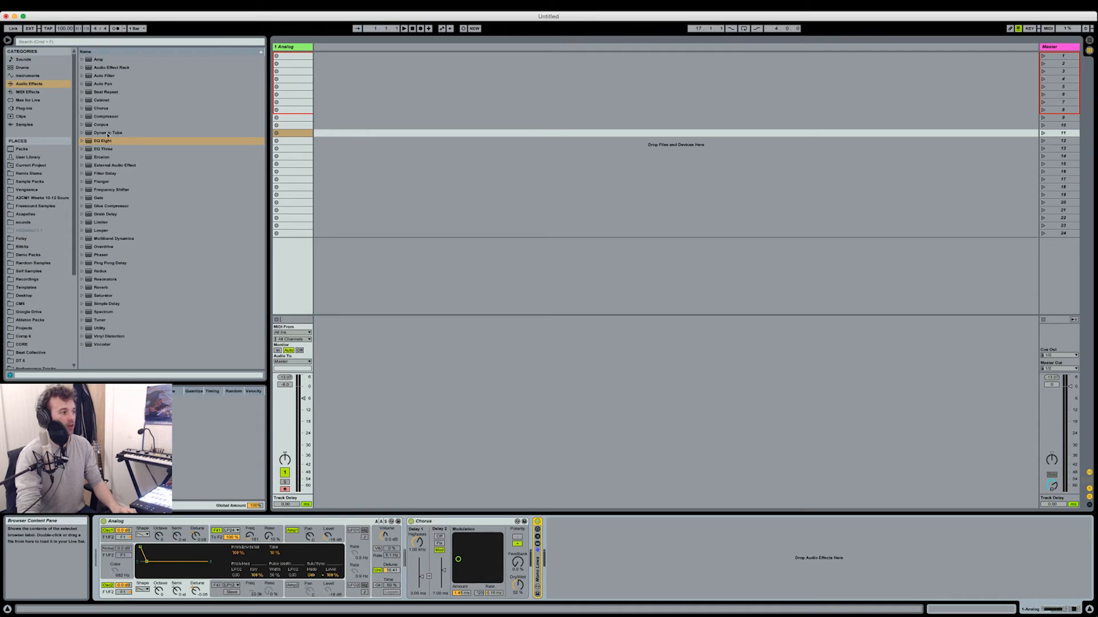
Add a Glue Compressor after Mono Lows with Soft clipping, about 13.7 dB makeup and a -21.9 dB threshold, and compare it bypassed
{"action": "double_click", "coordinate": [120, 207]}
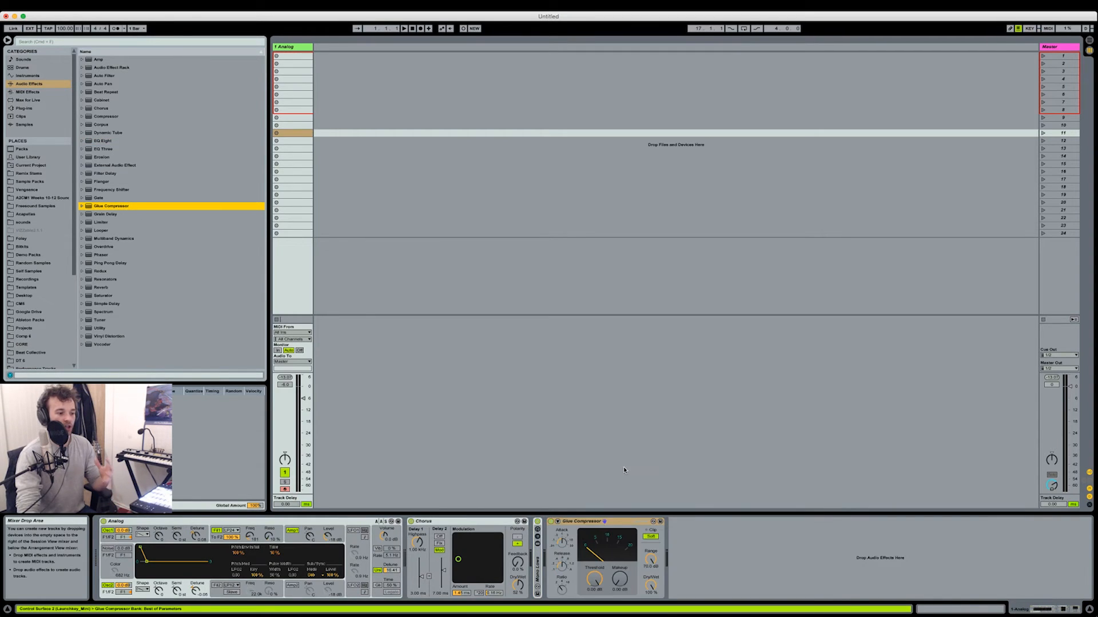
{"action": "left_click", "coordinate": [651, 538]}
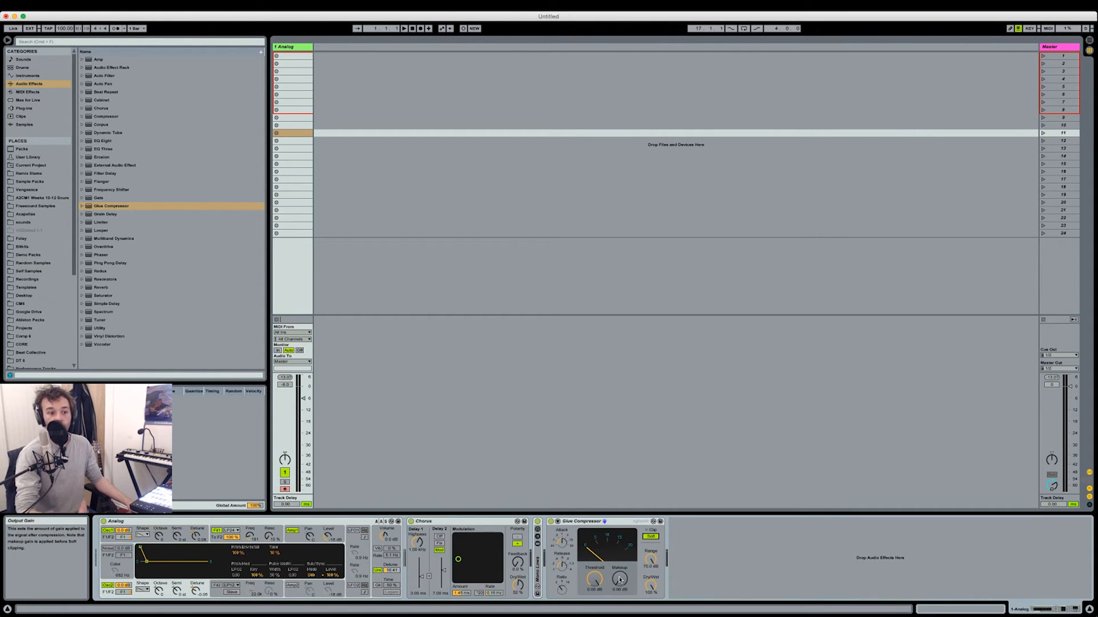
{"action": "left_click_drag", "start_coordinate": [619, 580], "coordinate": [619, 547]}
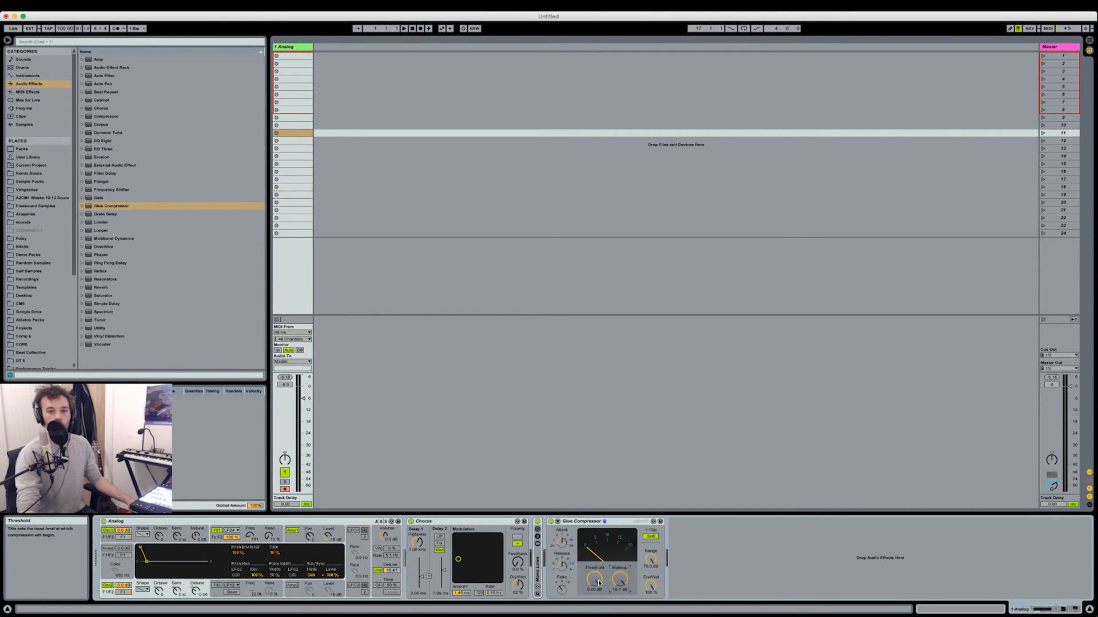
{"action": "left_click_drag", "start_coordinate": [599, 583], "coordinate": [599, 606]}
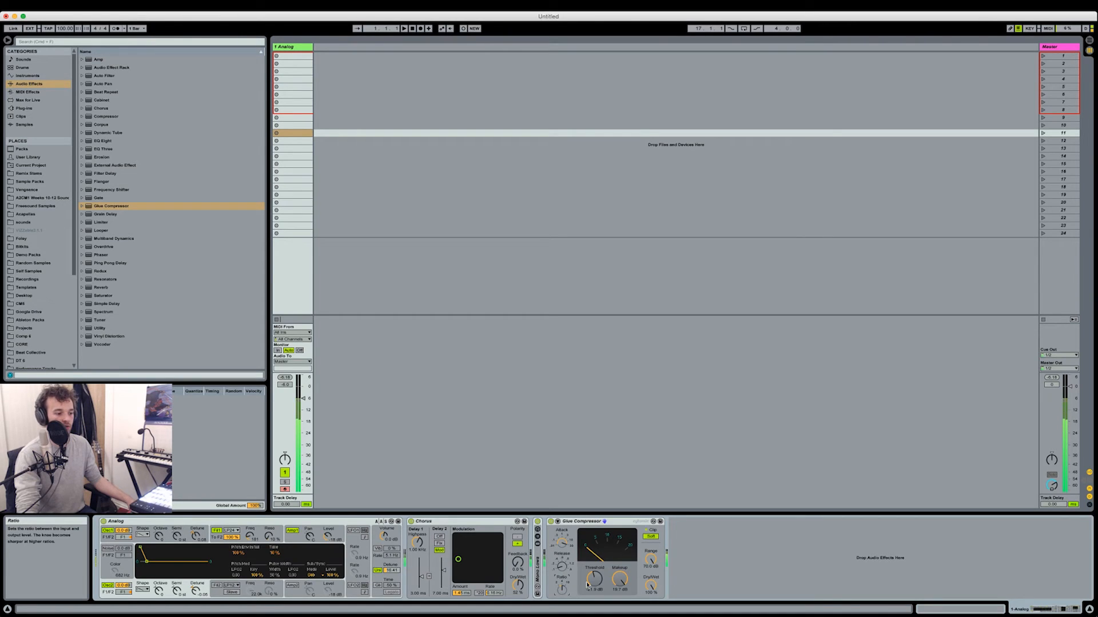
{"action": "left_click_drag", "start_coordinate": [618, 578], "coordinate": [618, 582]}
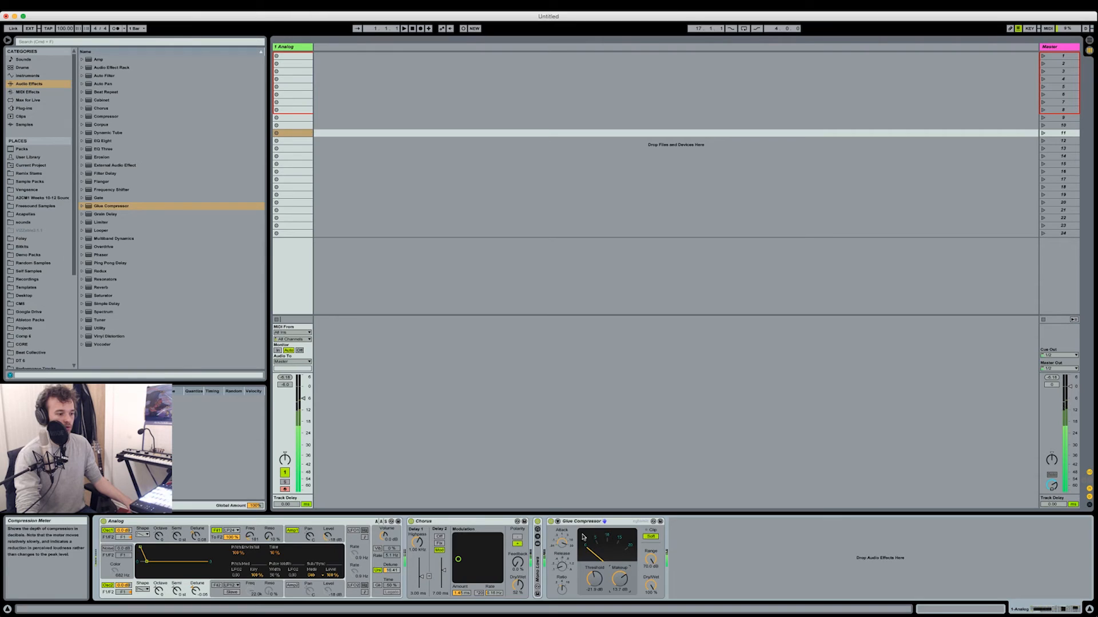
{"action": "left_click", "coordinate": [550, 521]}
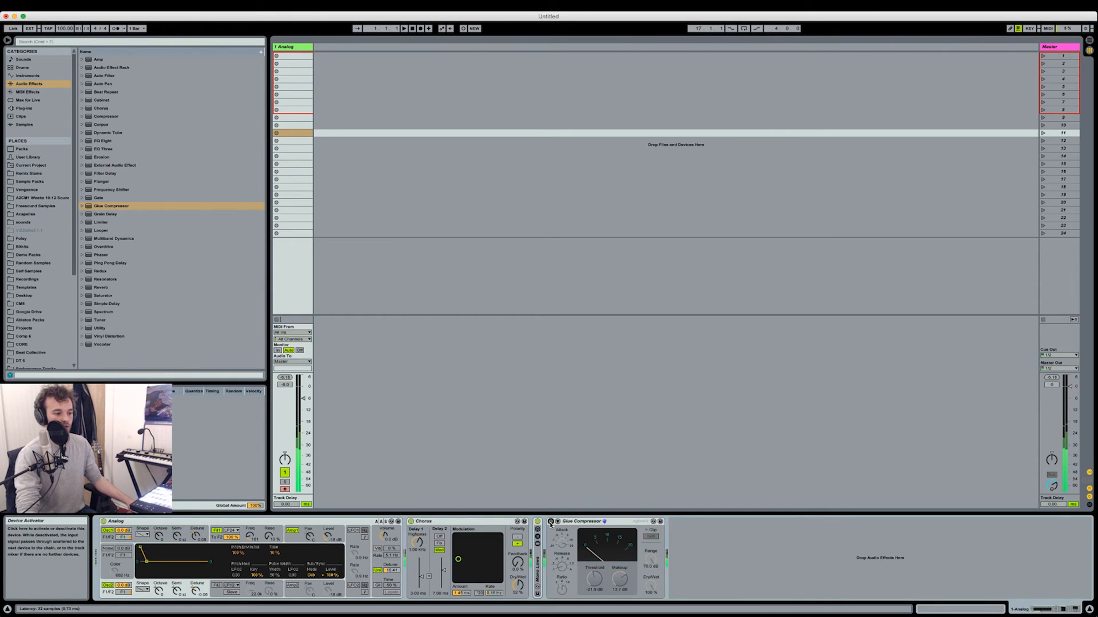
{"action": "left_click", "coordinate": [551, 521]}
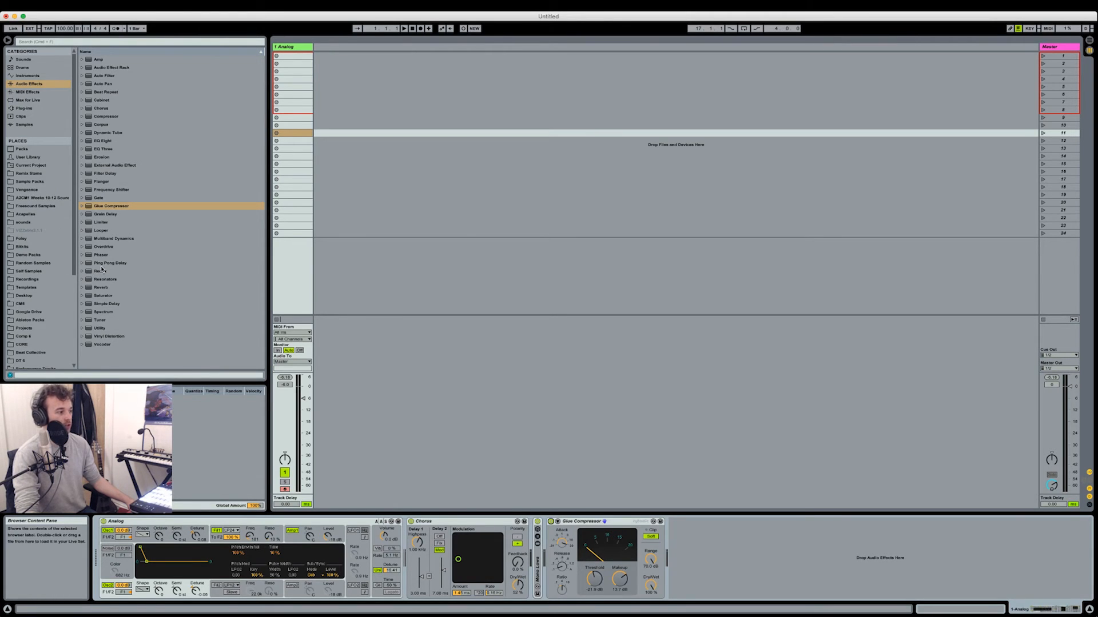
Insert an Overdrive between Analog and Chorus, adjust its Dry/Wet and lower its filter frequency, and compare the sound with it bypassed
{"action": "left_click_drag", "start_coordinate": [105, 247], "coordinate": [429, 546]}
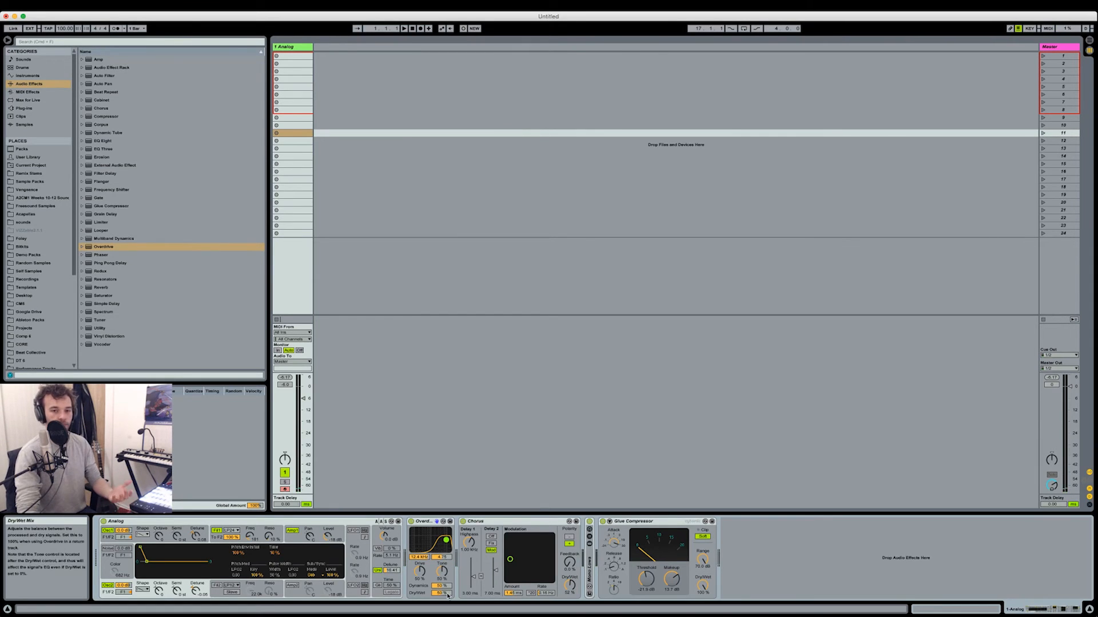
{"action": "left_click_drag", "start_coordinate": [444, 594], "coordinate": [443, 606]}
{"action": "left_click_drag", "start_coordinate": [443, 549], "coordinate": [441, 547]}
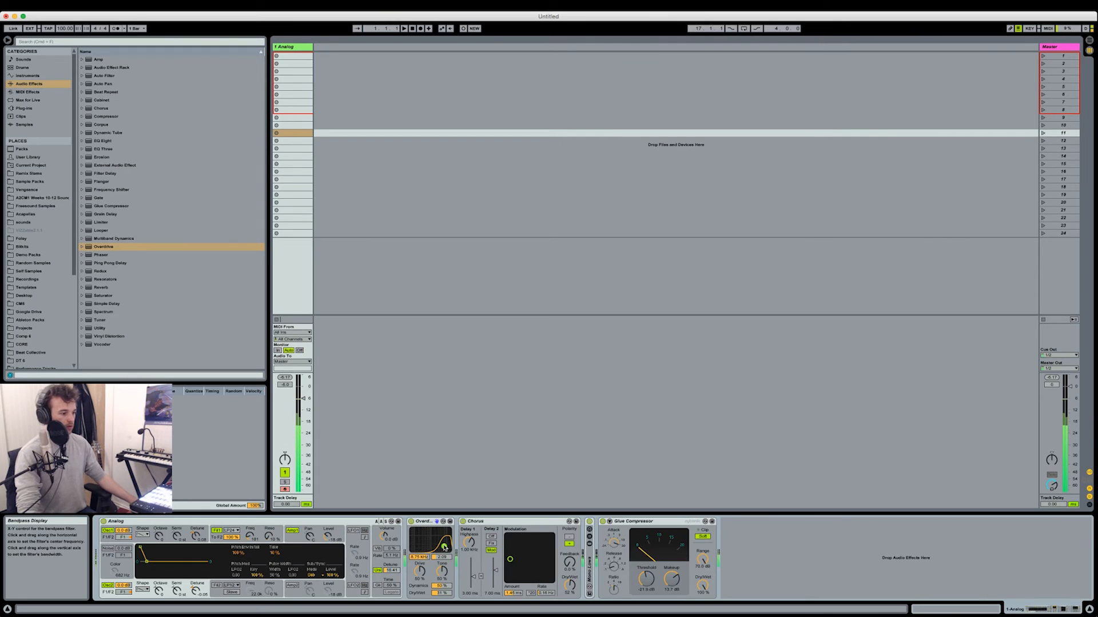
{"action": "left_click", "coordinate": [411, 522]}
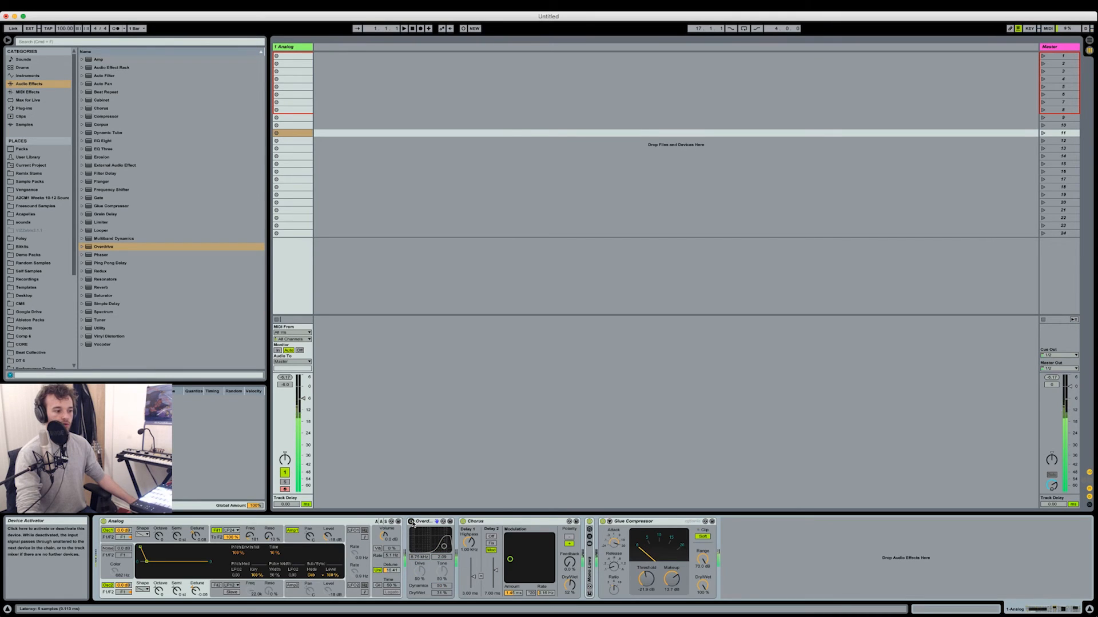
{"action": "left_click", "coordinate": [411, 522]}
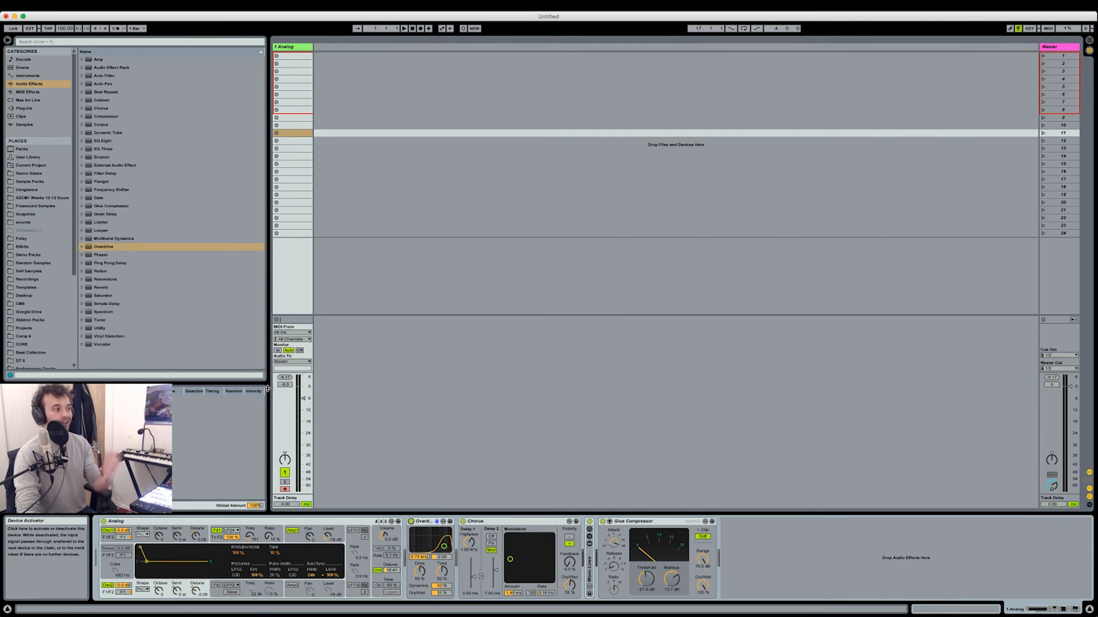
Insert an EQ Eight before the Glue Compressor and shape gentle midrange cuts with bands 4, 5 and 6
{"action": "left_click_drag", "start_coordinate": [104, 141], "coordinate": [609, 553]}
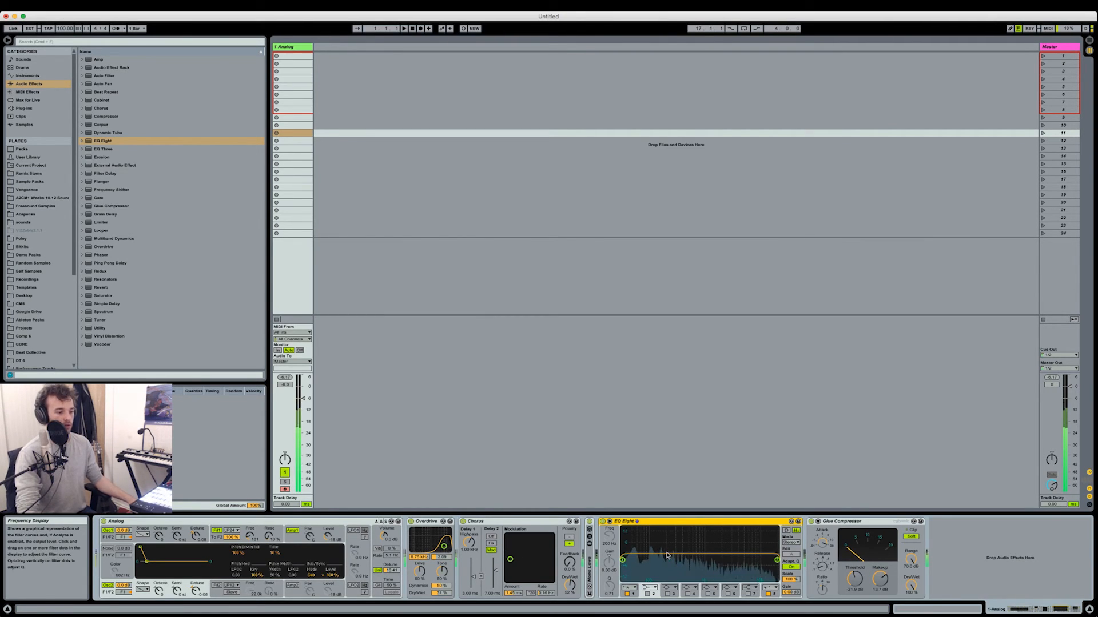
{"action": "left_click", "coordinate": [688, 594]}
{"action": "left_click_drag", "start_coordinate": [743, 554], "coordinate": [675, 562]}
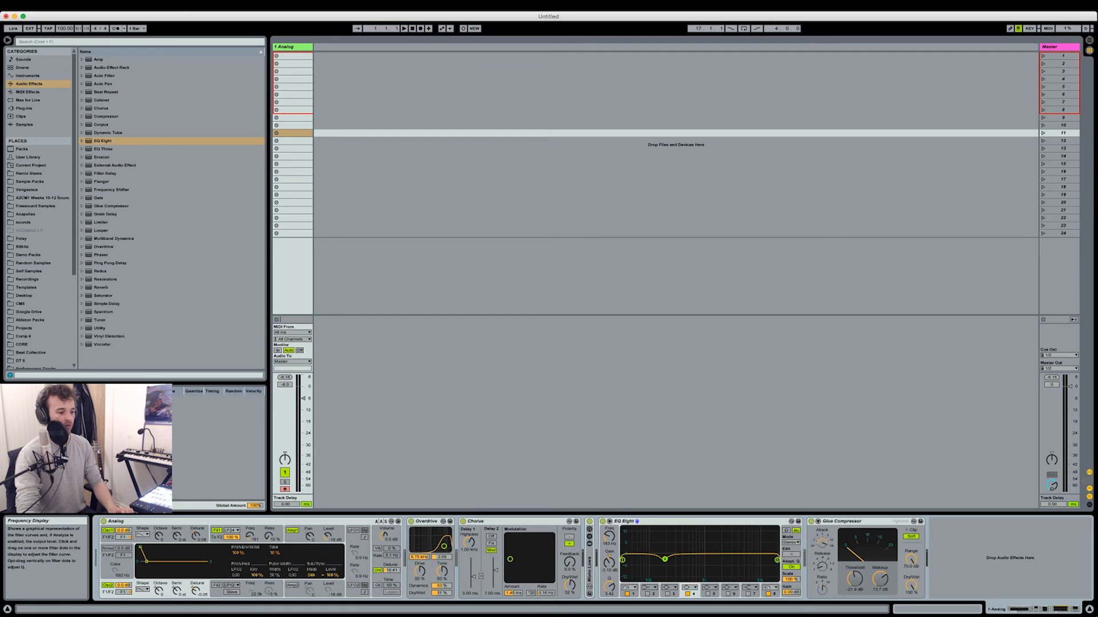
{"action": "left_click_drag", "start_coordinate": [670, 562], "coordinate": [707, 561]}
{"action": "left_click", "coordinate": [707, 594]}
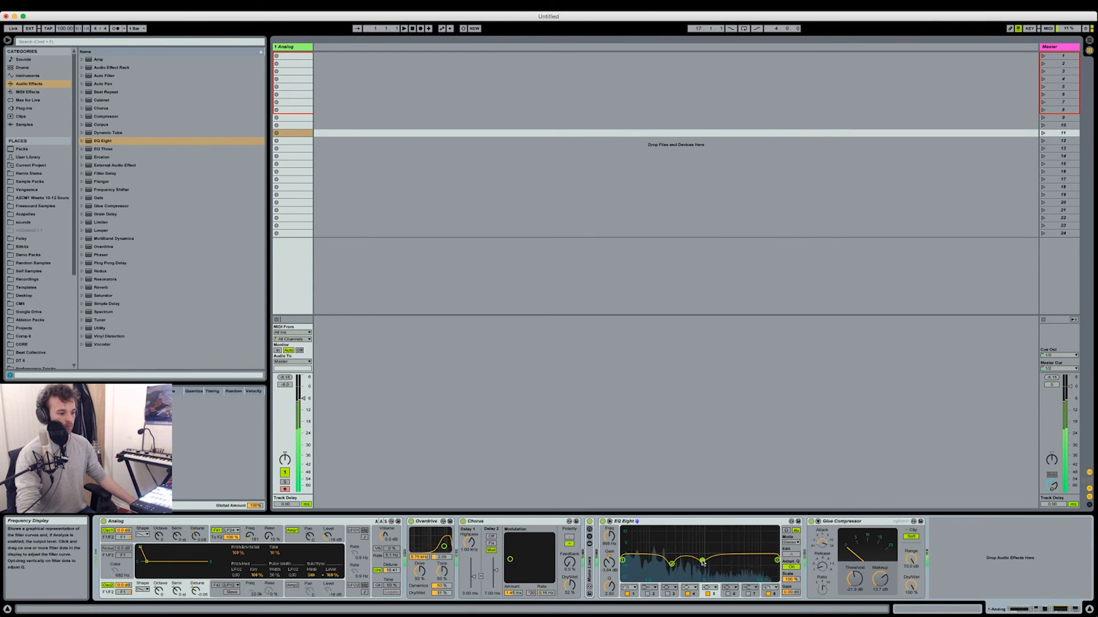
{"action": "left_click", "coordinate": [728, 594]}
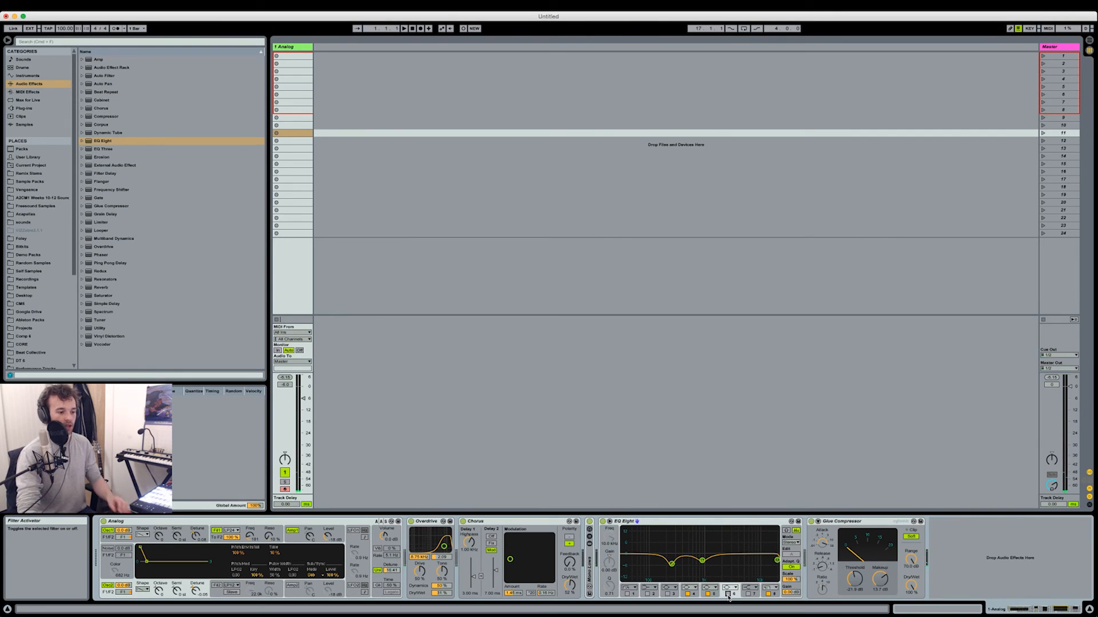